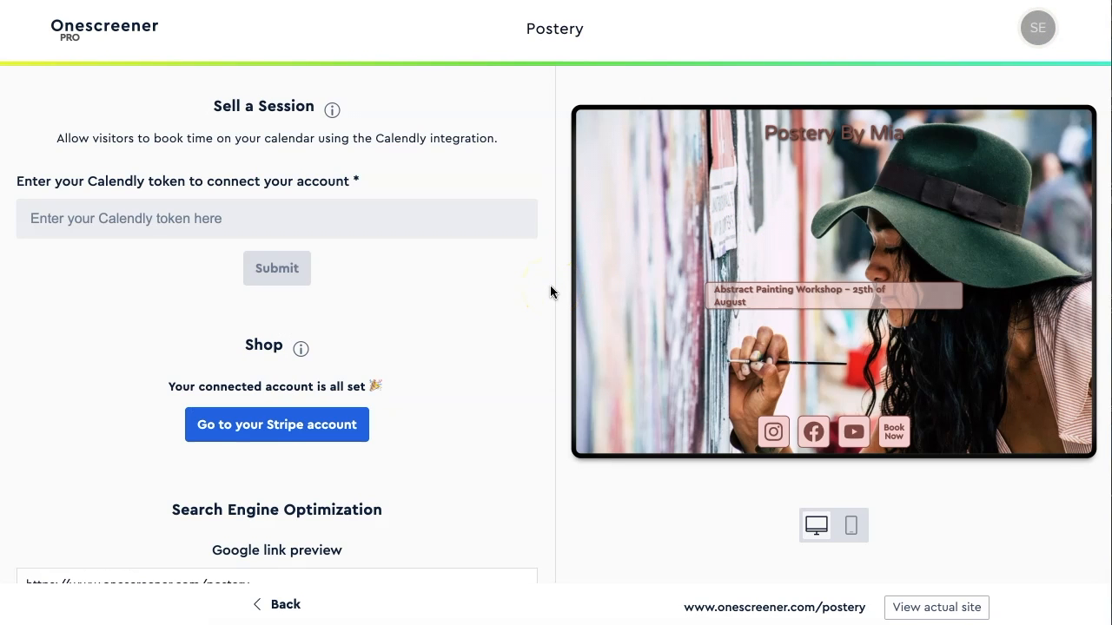
- Start Stripe sign-up from the Shop and create the account with the email and a password
{"action": "left_click", "coordinate": [278, 437]}
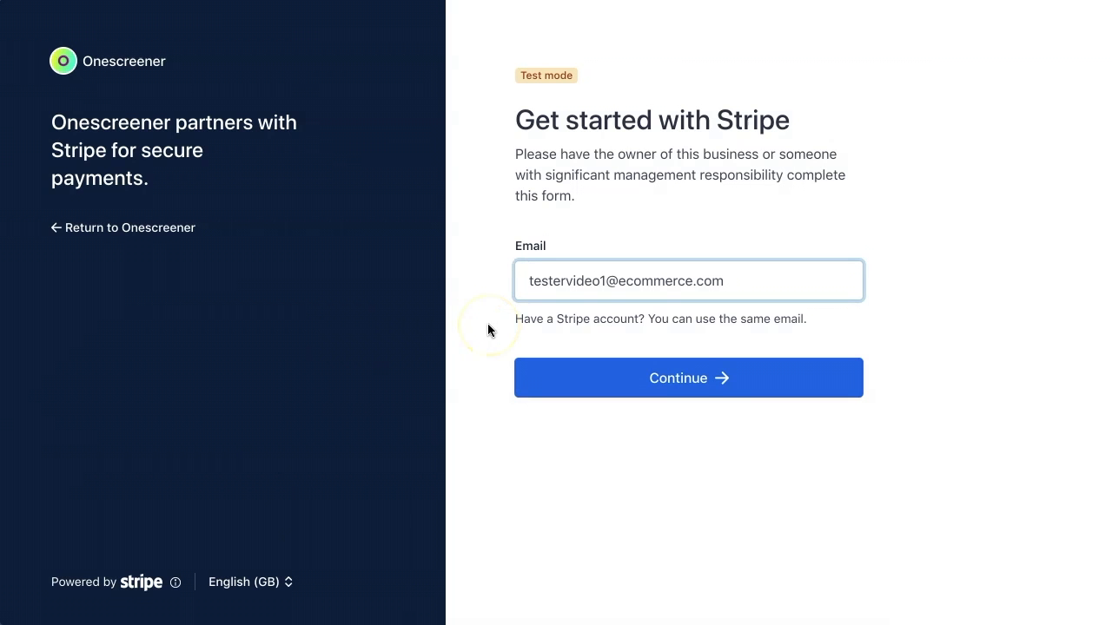
{"action": "left_click", "coordinate": [683, 380]}
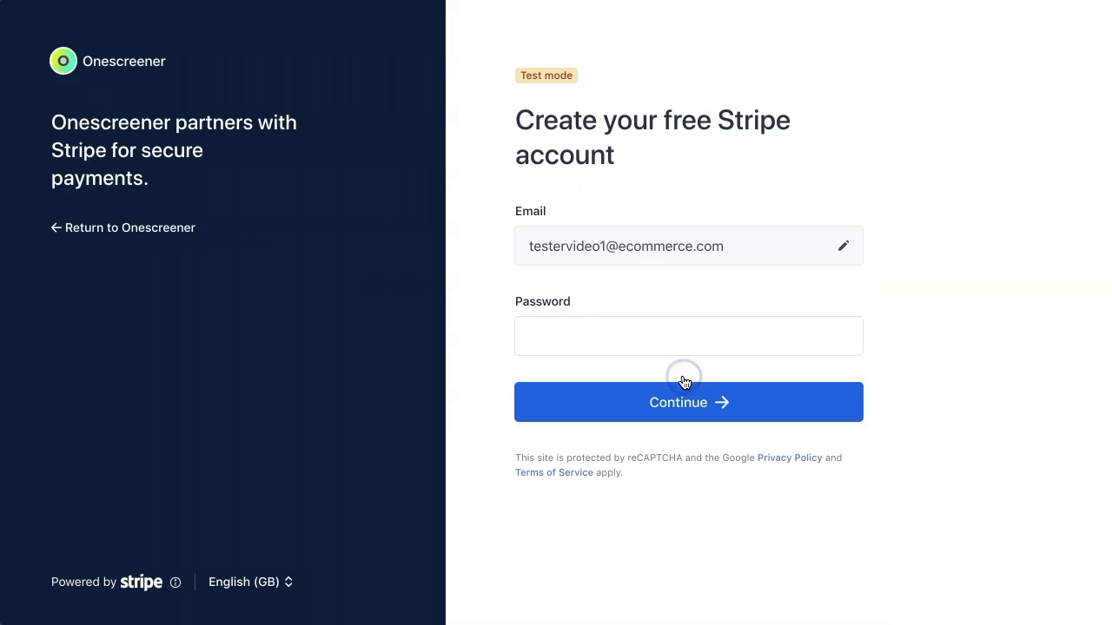
{"action": "left_click", "coordinate": [633, 335]}
{"action": "key", "text": "super+v"}
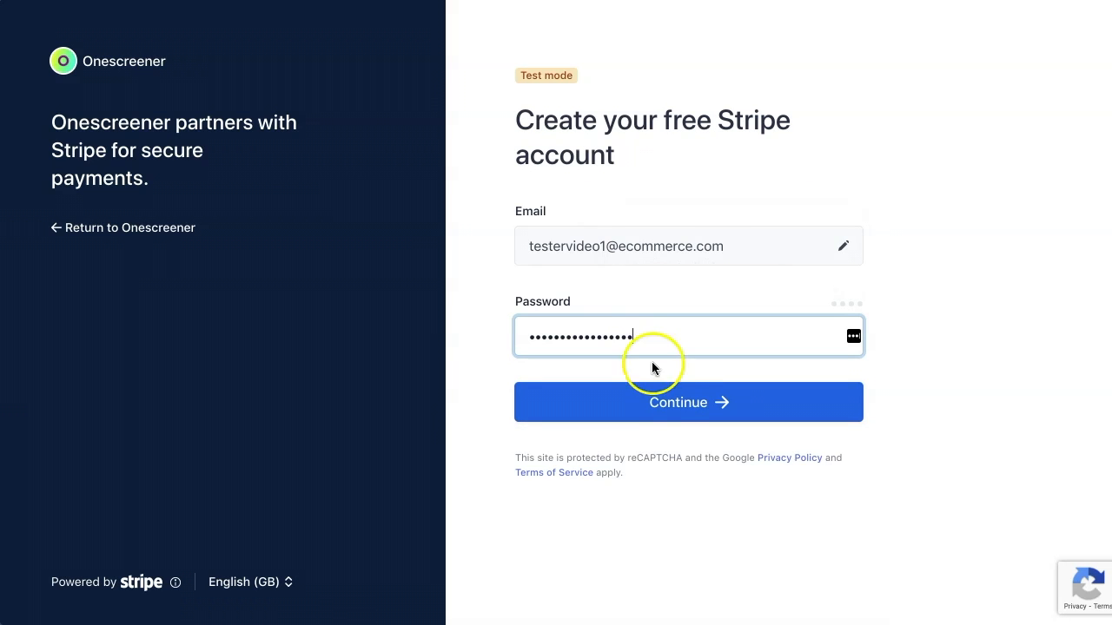
{"action": "left_click", "coordinate": [669, 409]}
- Secure the account by verifying the mobile number with the texted code
{"action": "left_click", "coordinate": [627, 246]}
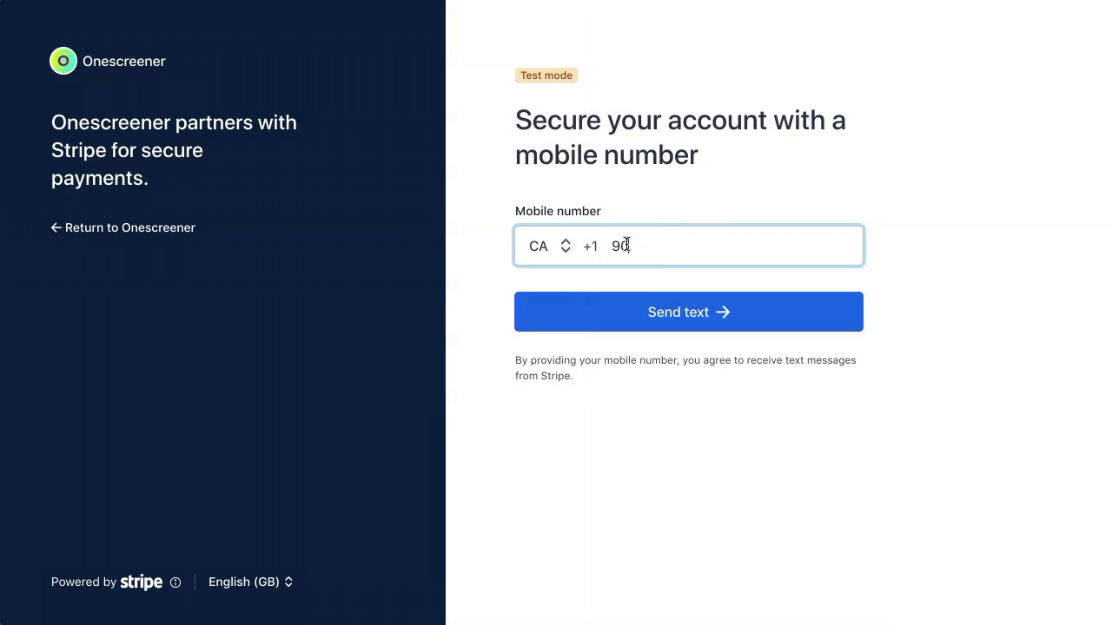
{"action": "left_click", "coordinate": [680, 312]}
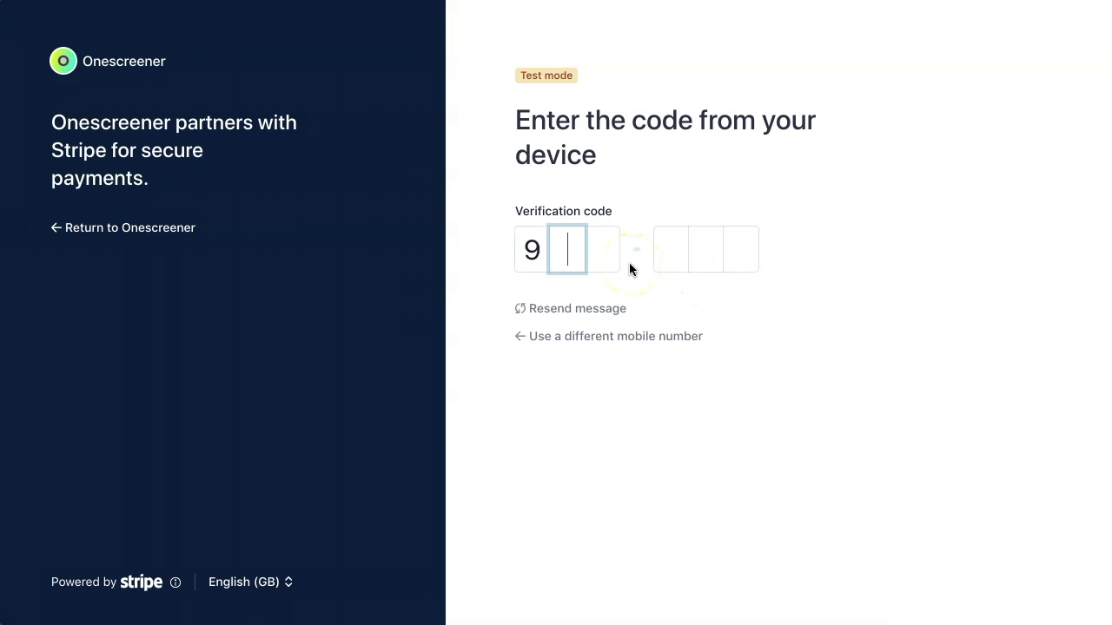
{"action": "left_click", "coordinate": [695, 365]}
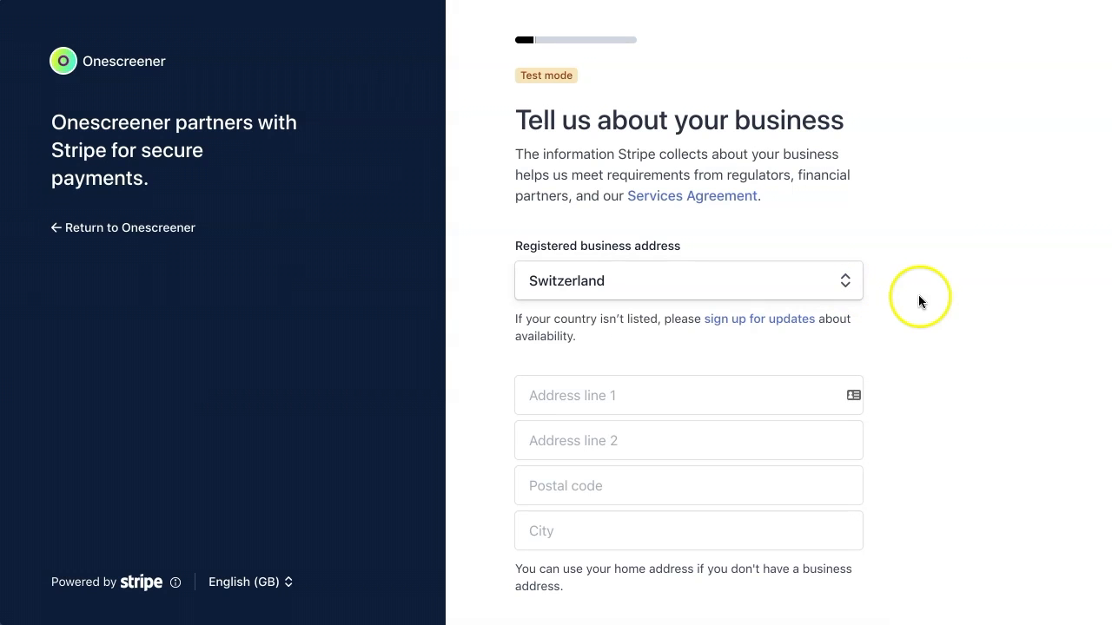
- Enter the Swiss business address line, postal code and Zurich as the city
{"action": "left_click", "coordinate": [653, 395]}
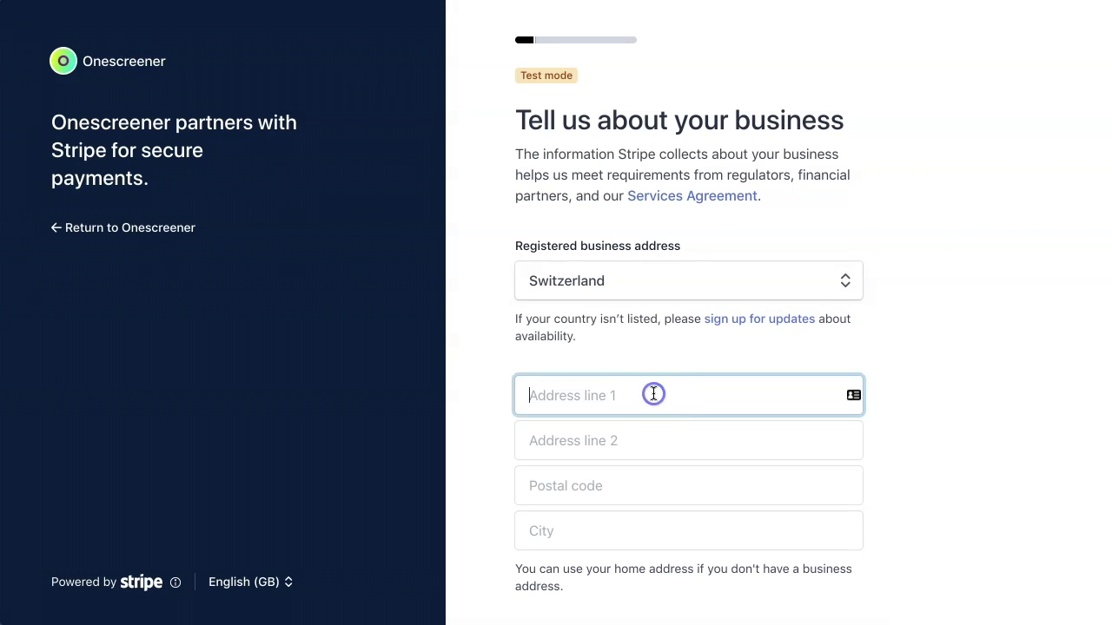
{"action": "type", "text": "12 Strasse"}
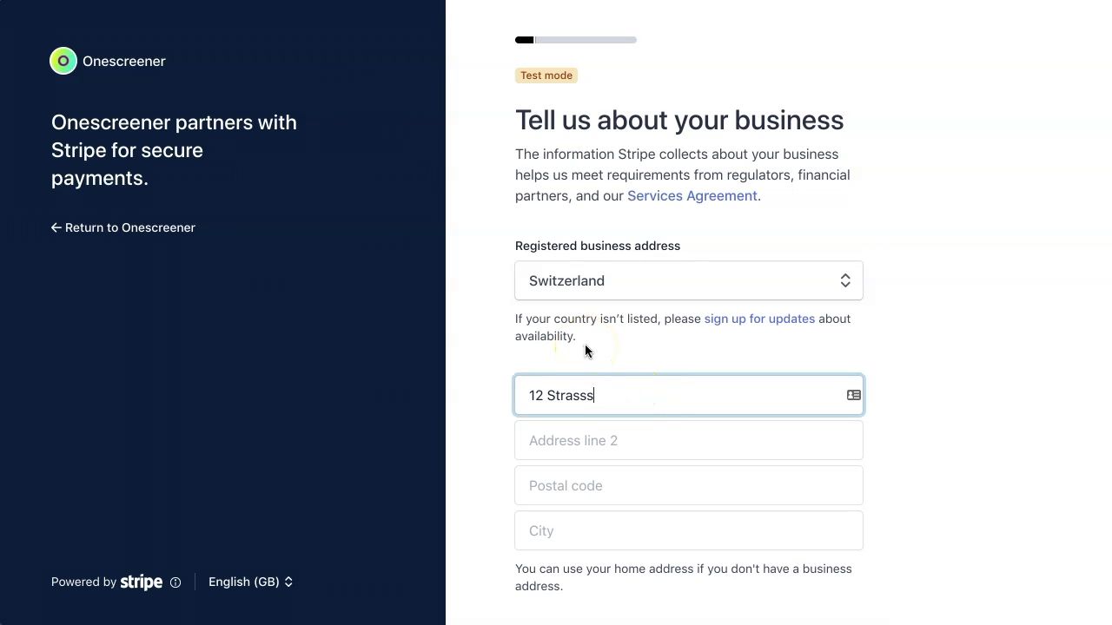
{"action": "scroll", "coordinate": [1004, 400], "scroll_direction": "down", "scroll_amount": 3}
{"action": "left_click", "coordinate": [668, 226]}
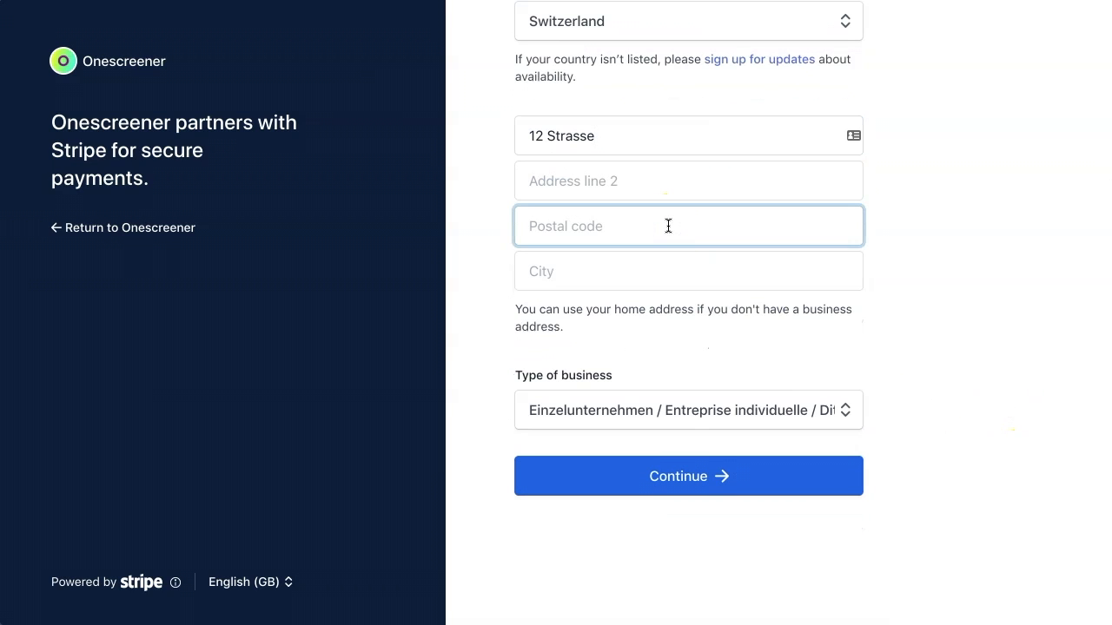
{"action": "left_click", "coordinate": [663, 274]}
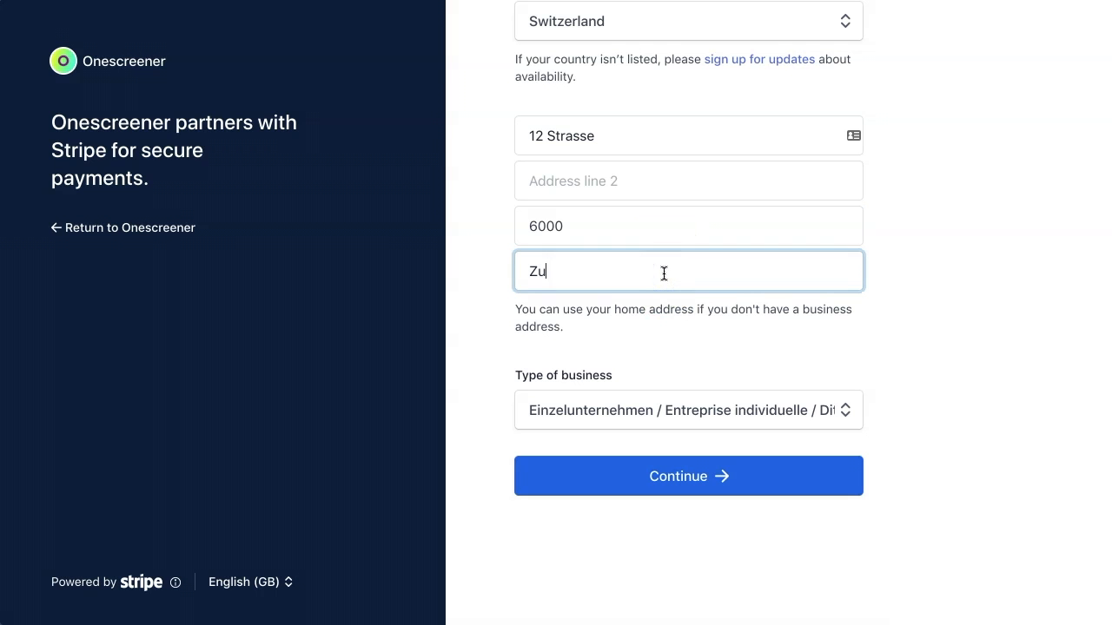
{"action": "type", "text": "Zurich"}
{"action": "left_click", "coordinate": [682, 478]}
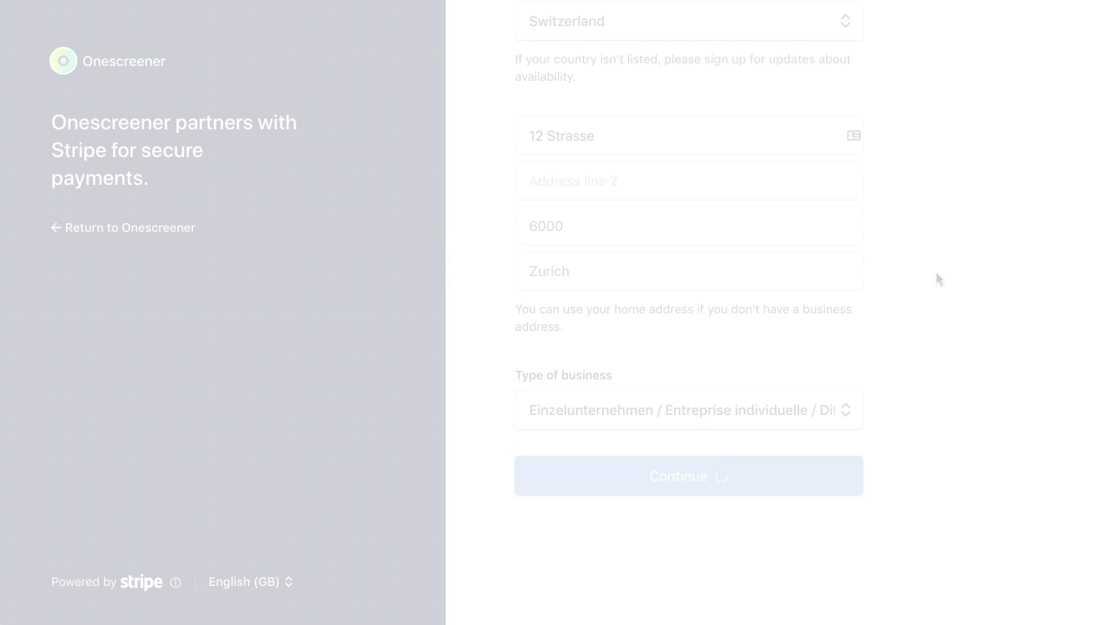
- Fill in the representative's name and personal details and submit them
{"action": "left_click", "coordinate": [679, 239]}
{"action": "type", "text": "Mia"}
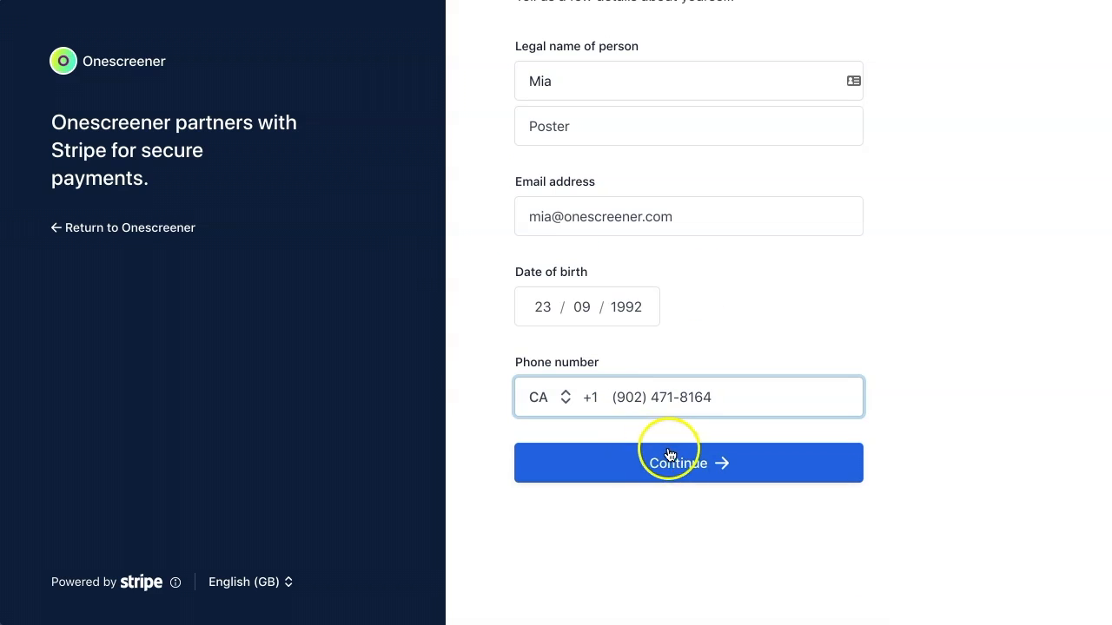
{"action": "left_click", "coordinate": [674, 462]}
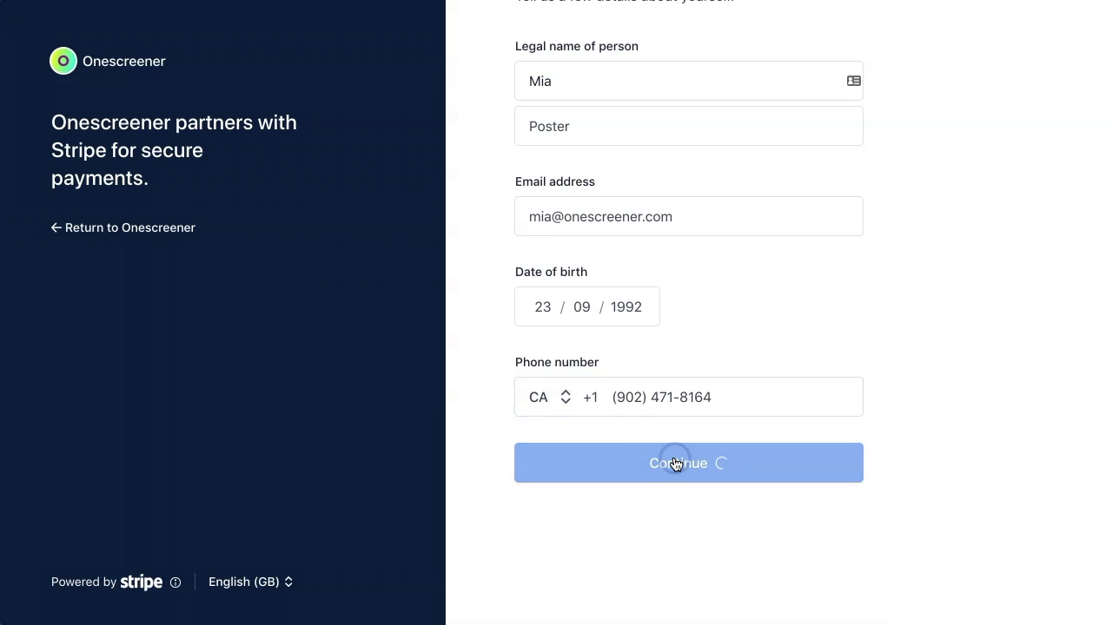
- Enter the VAT number, Clothing and accessories industry, onescreener.com website and handmade-posters description
{"action": "left_click", "coordinate": [655, 236]}
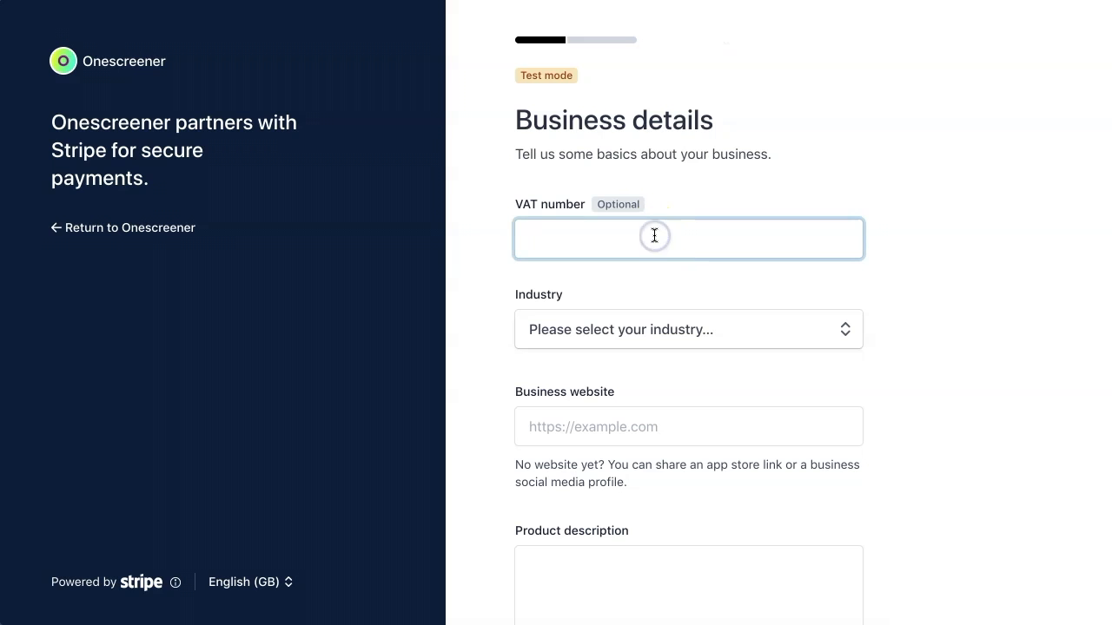
{"action": "left_click", "coordinate": [838, 330]}
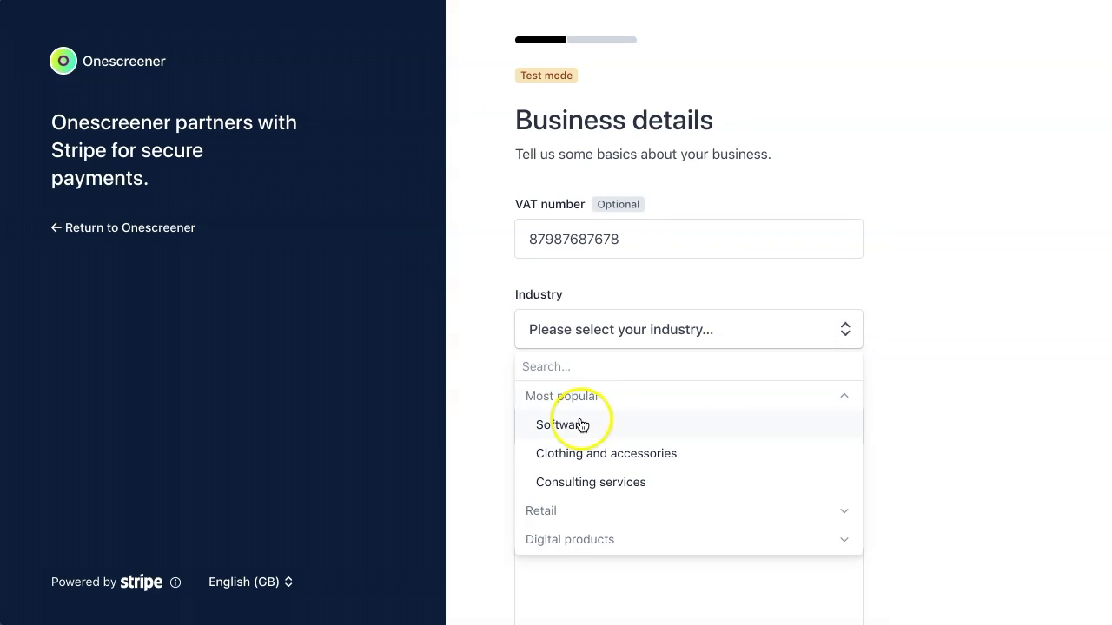
{"action": "left_click", "coordinate": [570, 455]}
{"action": "left_click", "coordinate": [689, 424]}
{"action": "type", "text": "o"}
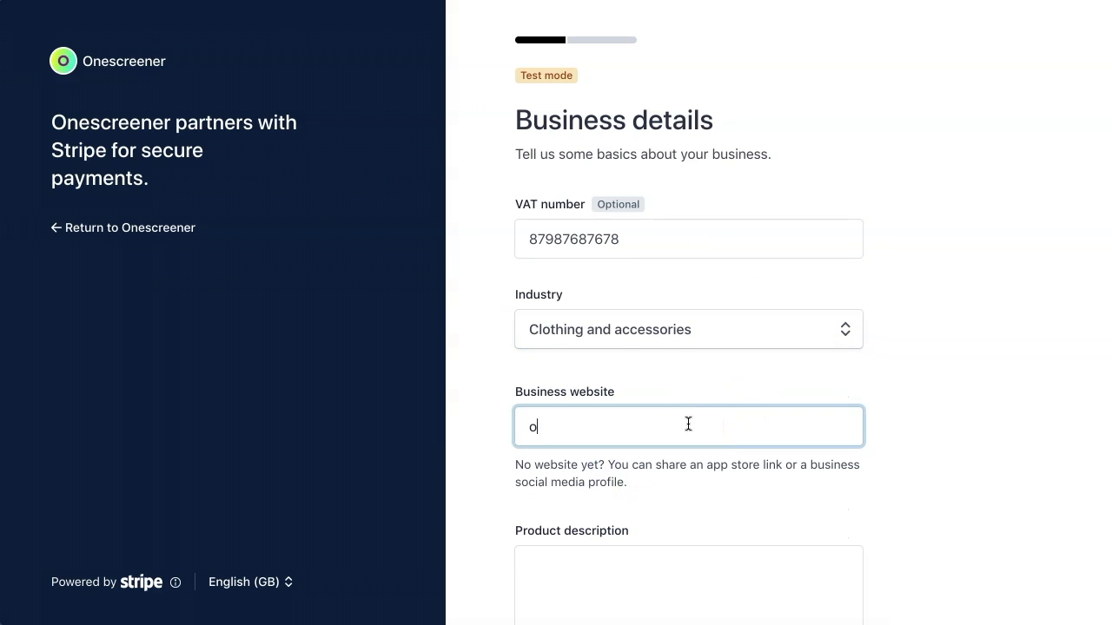
{"action": "scroll", "coordinate": [930, 467], "scroll_direction": "down", "scroll_amount": 5}
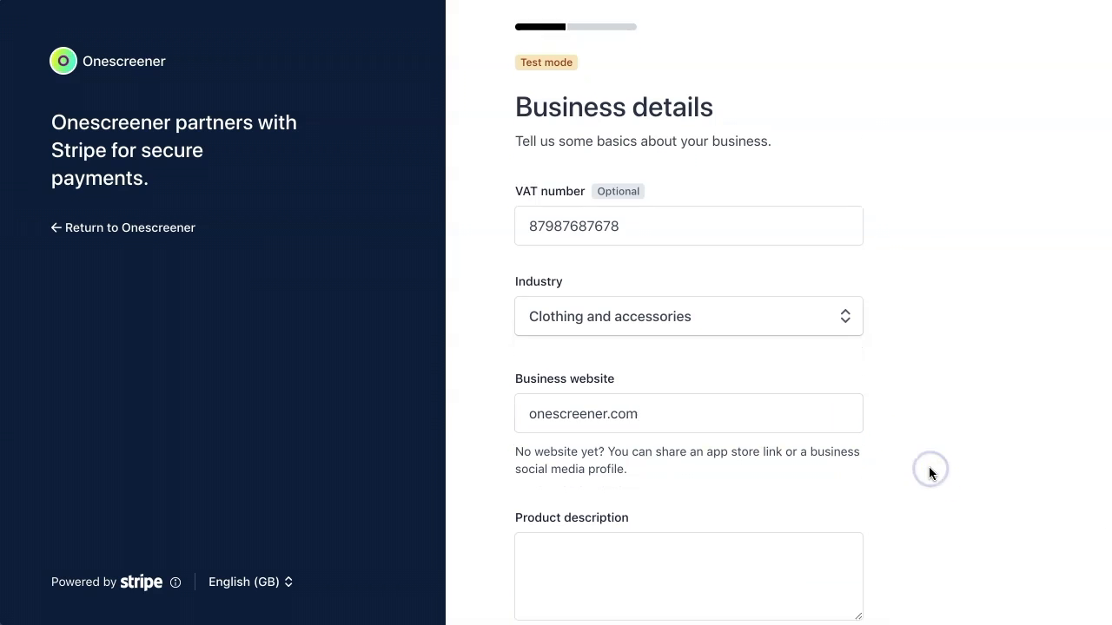
{"action": "left_click", "coordinate": [536, 327]}
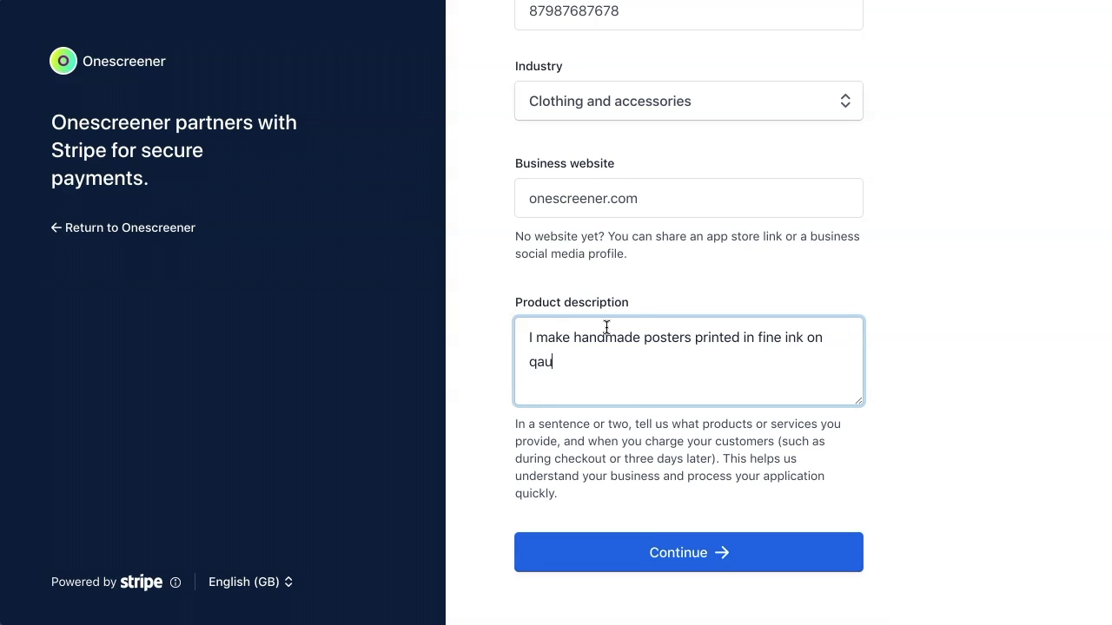
{"action": "left_click", "coordinate": [675, 556]}
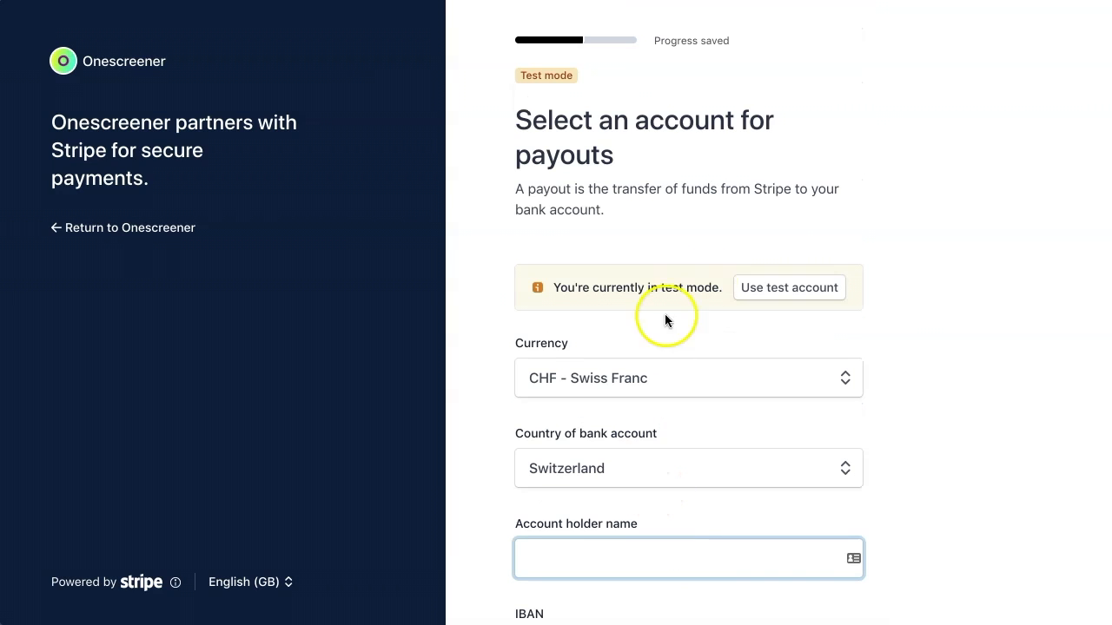
- Keep CHF as payout currency and Switzerland as bank country, then submit the payout account
{"action": "left_click", "coordinate": [841, 380]}
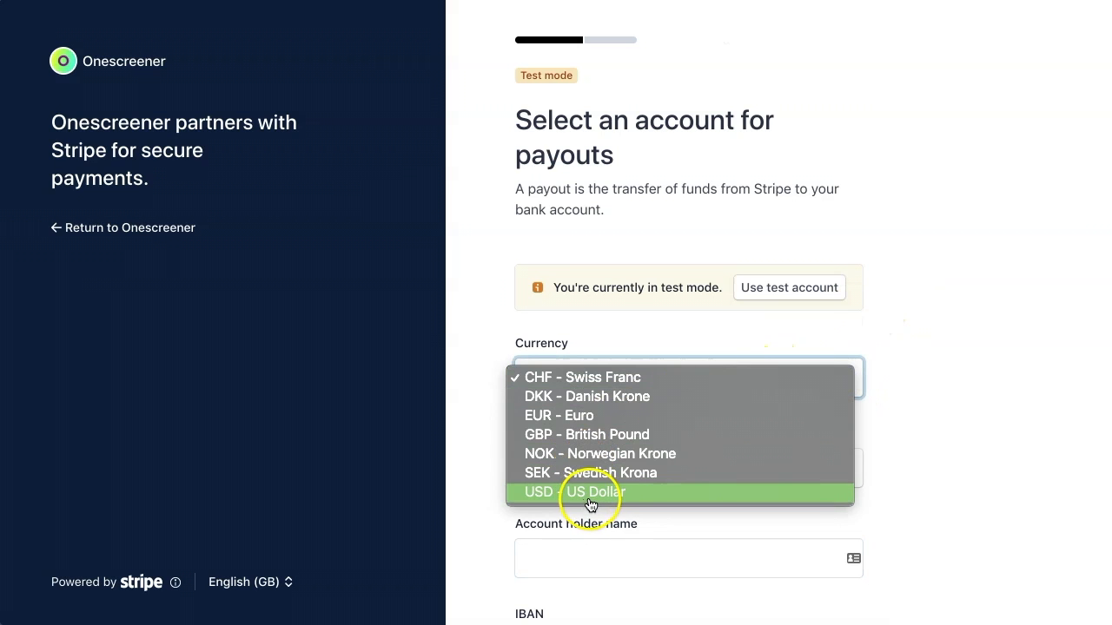
{"action": "left_click", "coordinate": [943, 342]}
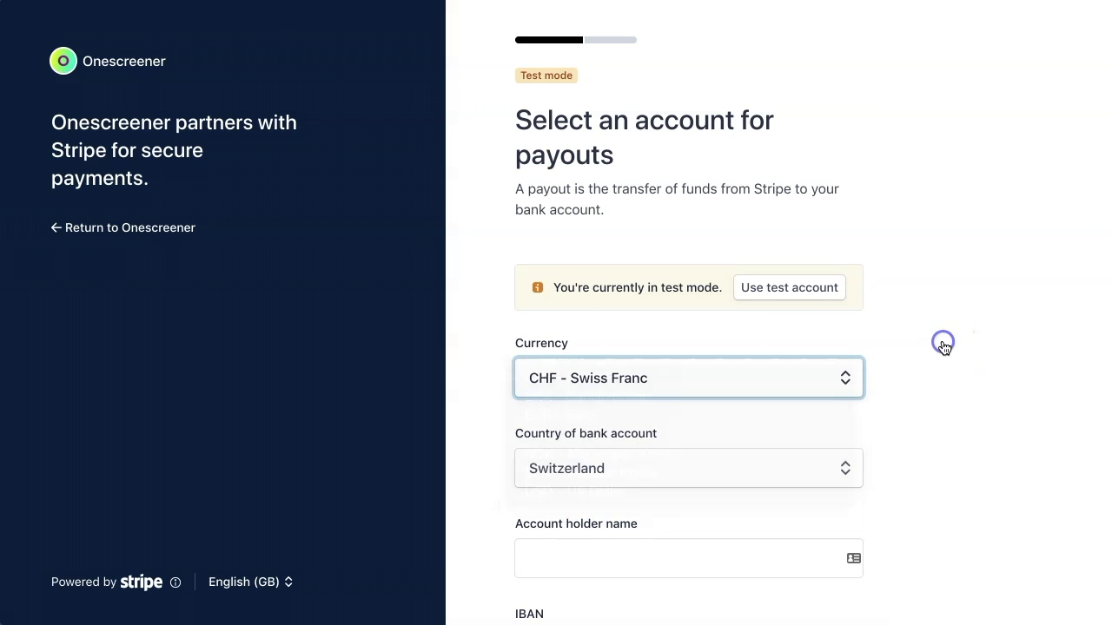
{"action": "left_click", "coordinate": [842, 472]}
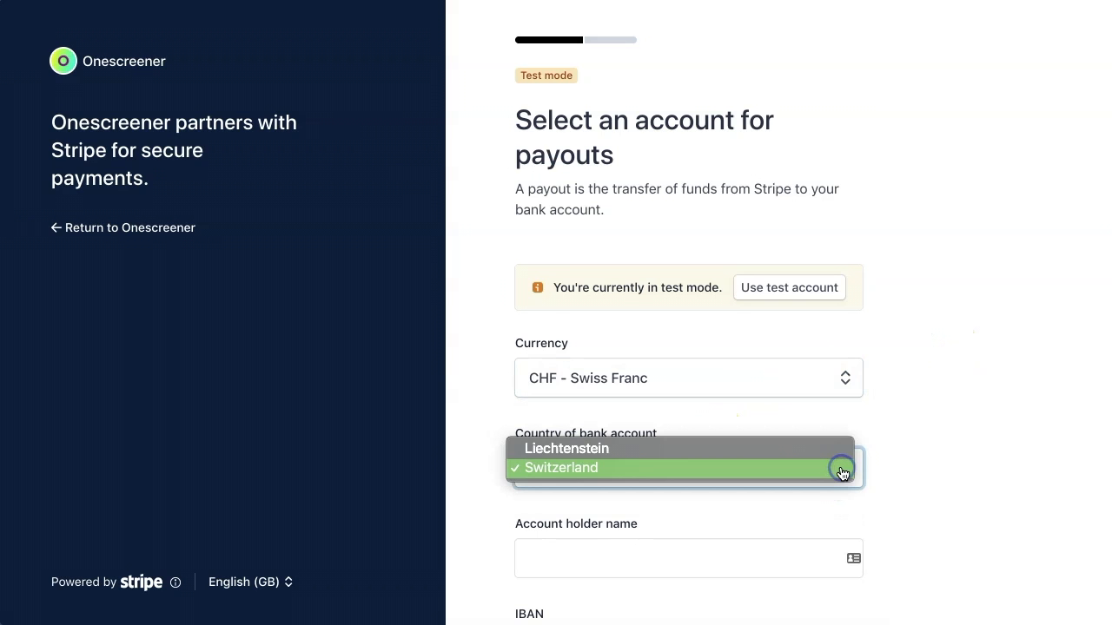
{"action": "left_click", "coordinate": [944, 456]}
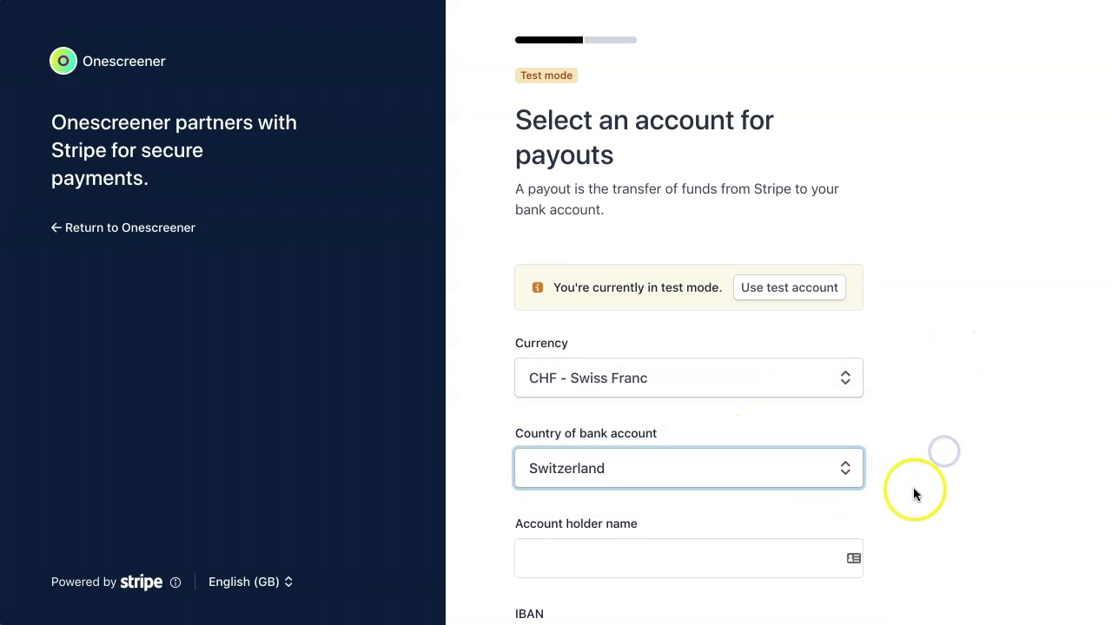
{"action": "scroll", "coordinate": [915, 492], "scroll_direction": "down", "scroll_amount": 3}
{"action": "scroll", "coordinate": [915, 493], "scroll_direction": "down", "scroll_amount": 1}
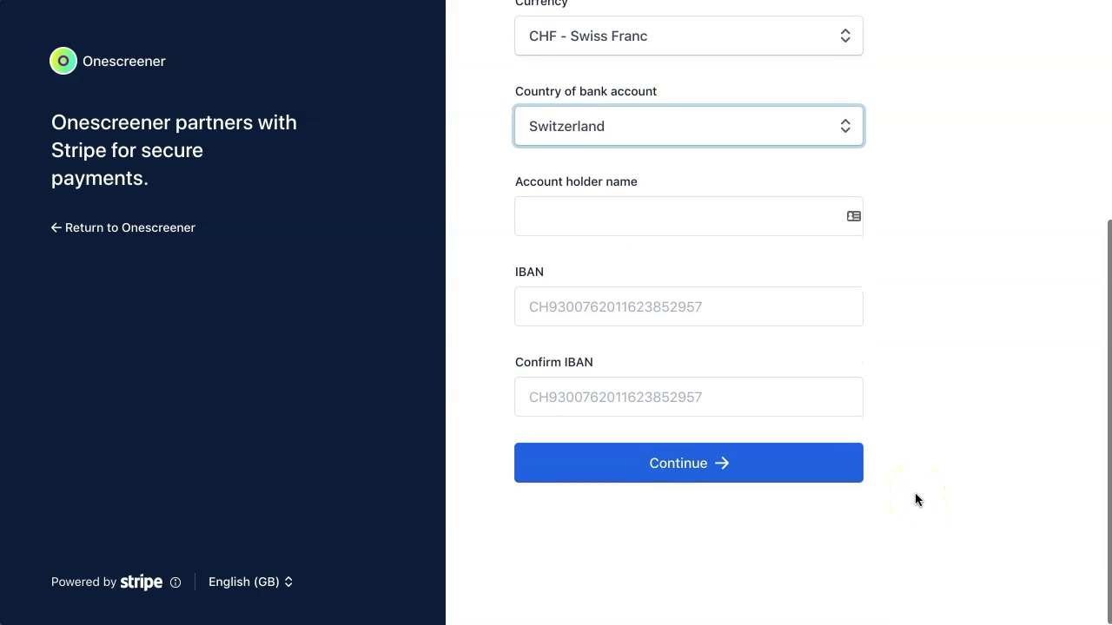
{"action": "left_click", "coordinate": [799, 455]}
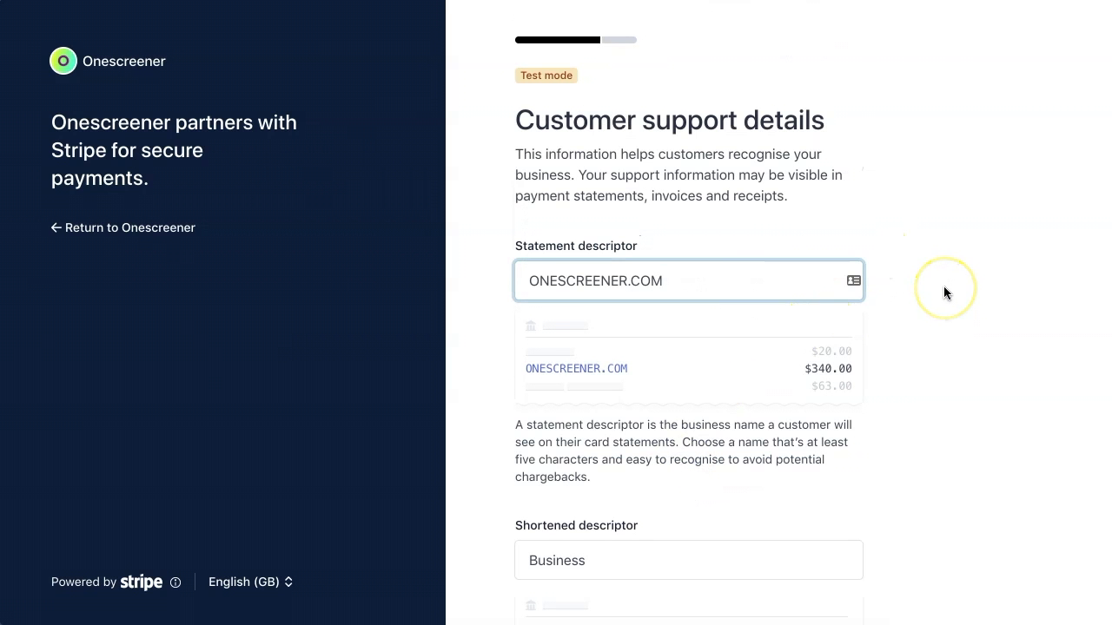
- Review the support details and account summary, then finish with Done
{"action": "scroll", "coordinate": [943, 293], "scroll_direction": "down", "scroll_amount": 5}
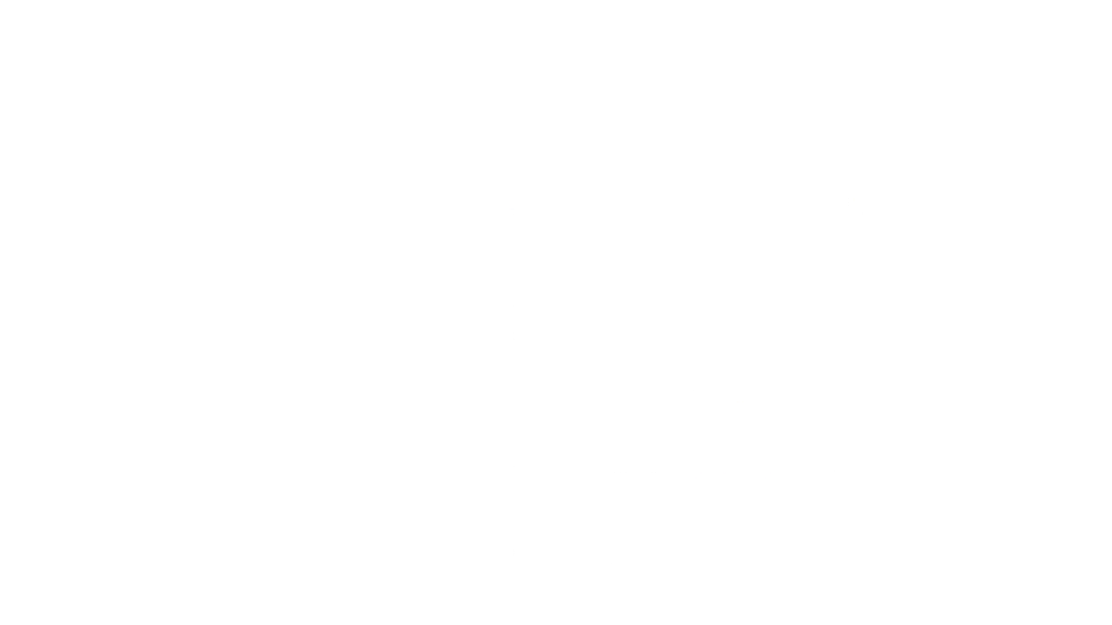
{"action": "scroll", "coordinate": [944, 292], "scroll_direction": "down", "scroll_amount": 6}
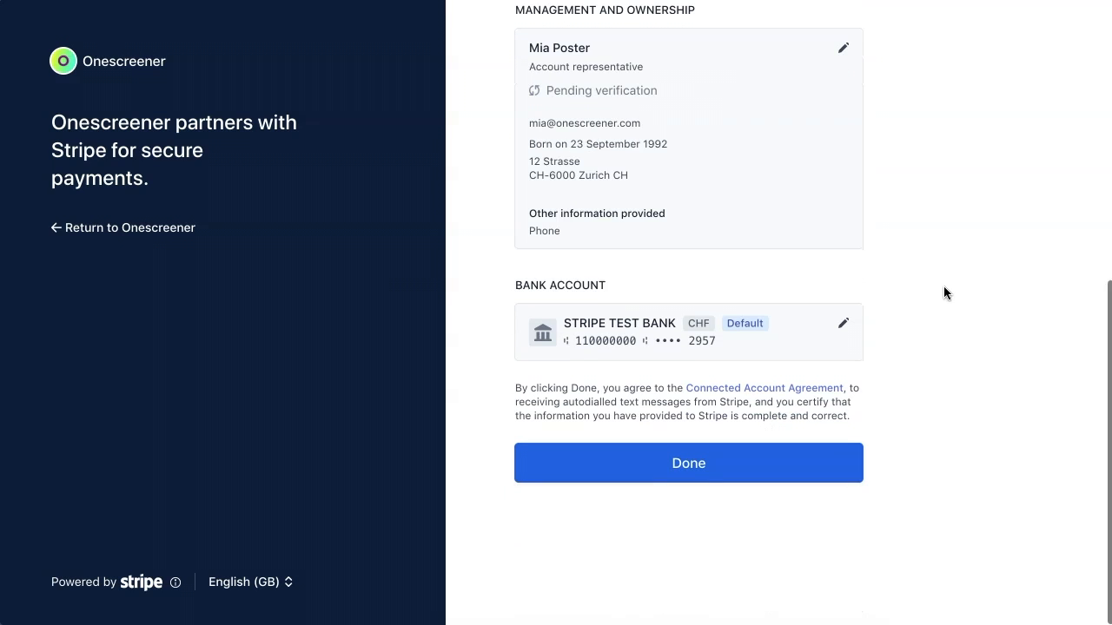
{"action": "left_click", "coordinate": [687, 461]}
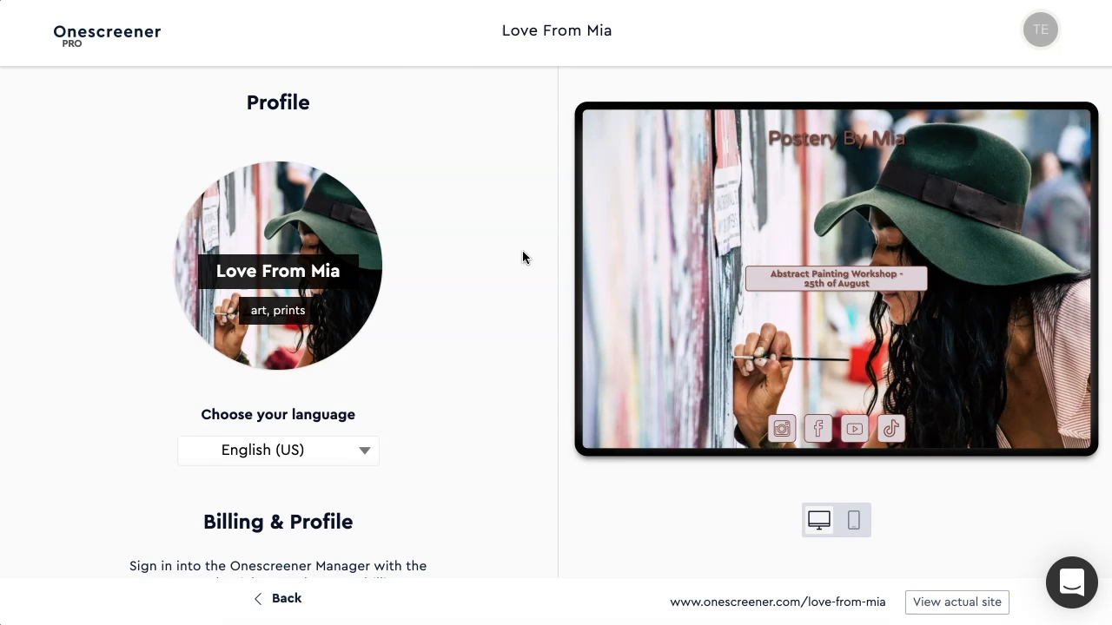
- Use Provide document in the Shop section to start Stripe's ID verification
{"action": "scroll", "coordinate": [522, 257], "scroll_direction": "down", "scroll_amount": 5}
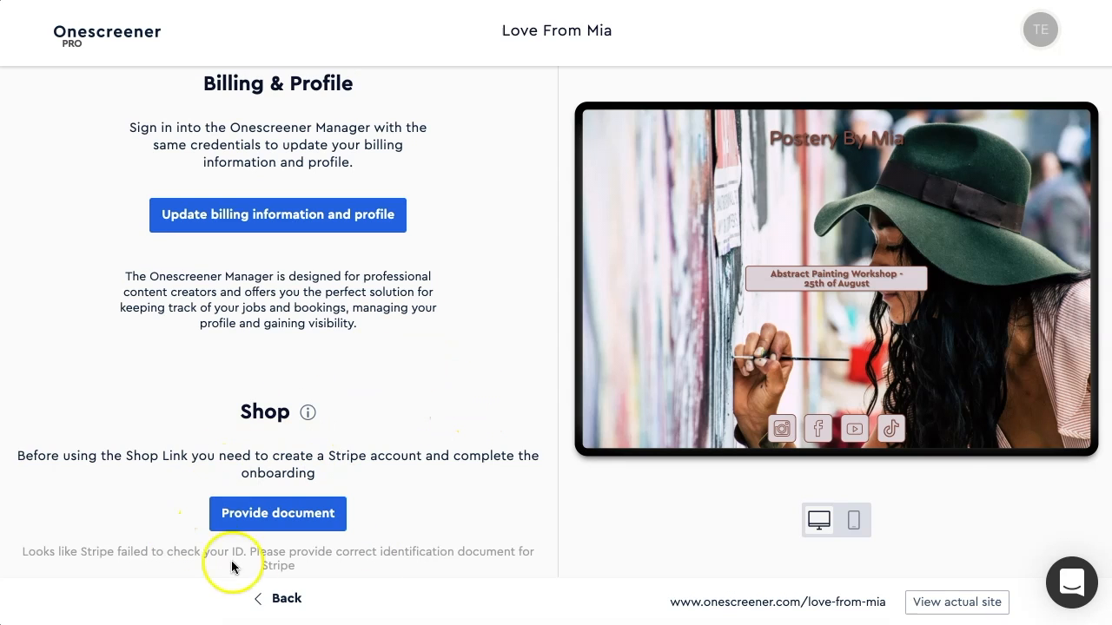
{"action": "left_click", "coordinate": [261, 520]}
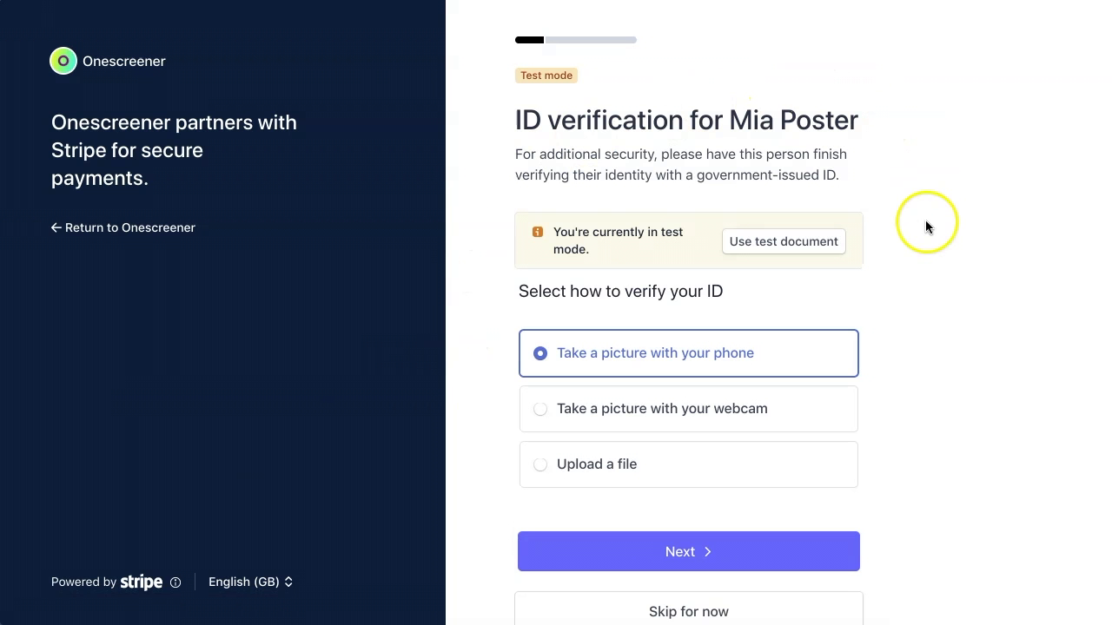
- Pass ID verification, use the test proof-of-address document, and confirm the reviewed details
{"action": "left_click", "coordinate": [708, 537]}
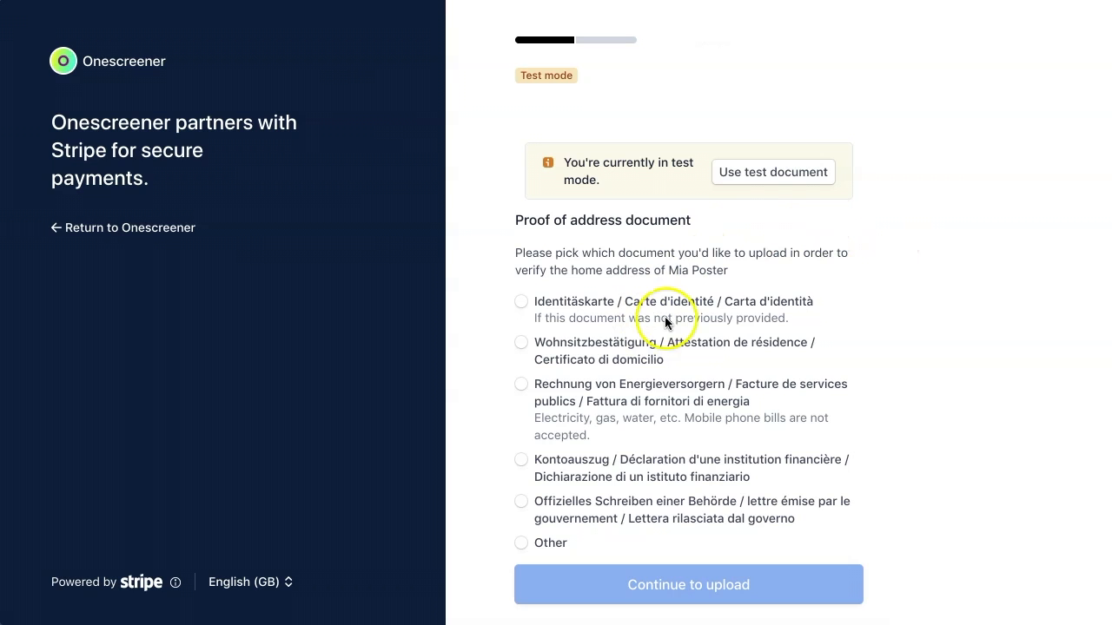
{"action": "left_click", "coordinate": [754, 176]}
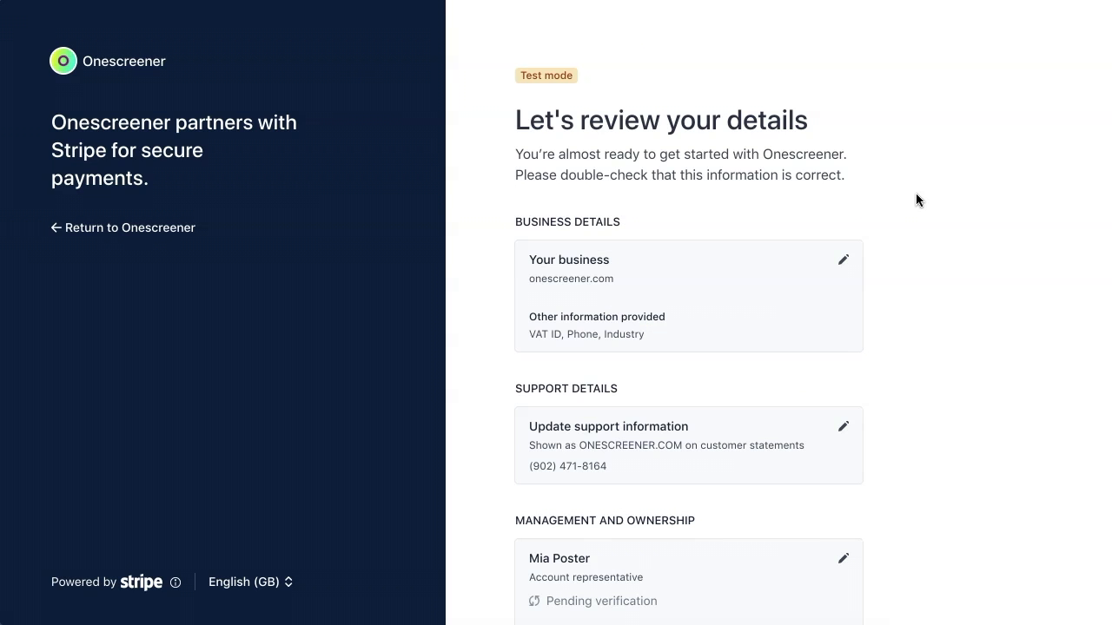
{"action": "scroll", "coordinate": [916, 194], "scroll_direction": "down", "scroll_amount": 5}
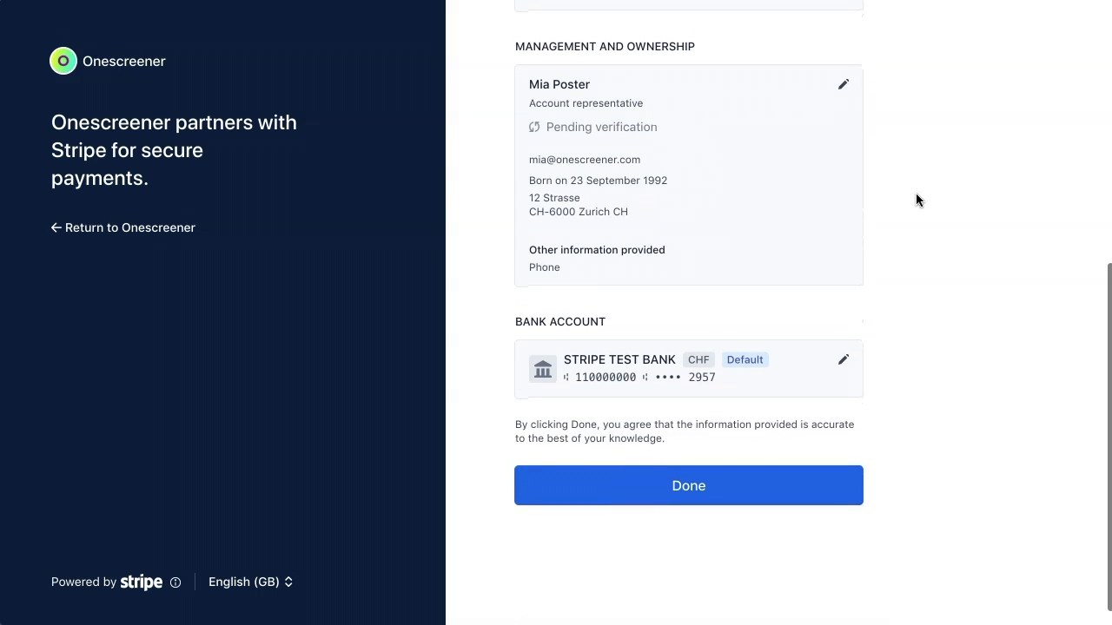
{"action": "left_click", "coordinate": [685, 461]}
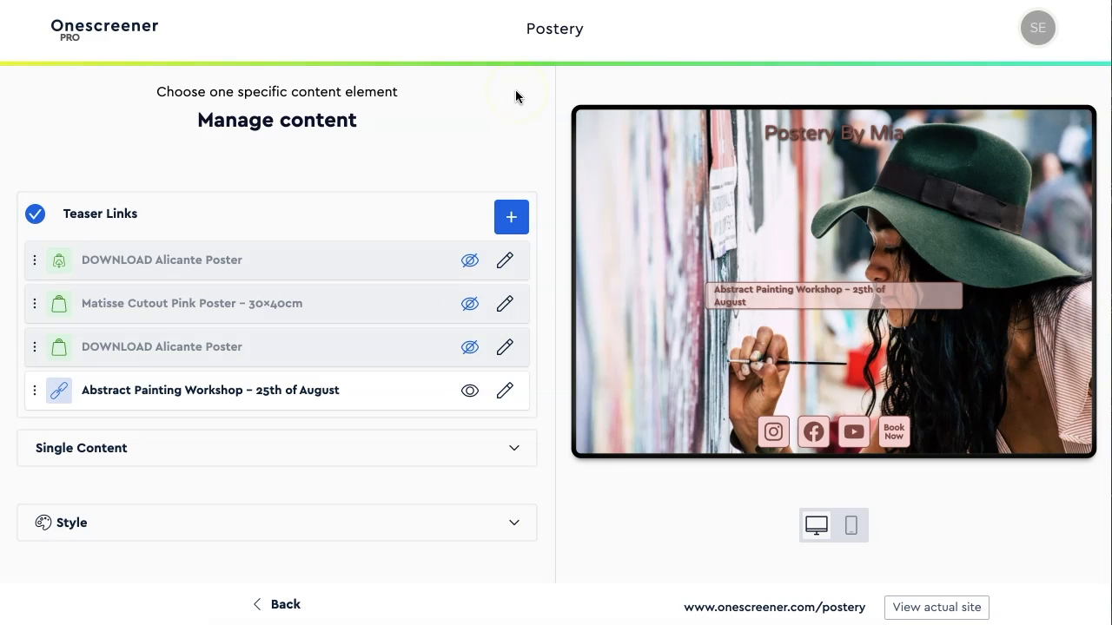
- Add a Sell a Session item named Painting Lesson and upload a photo for it
{"action": "left_click", "coordinate": [512, 219]}
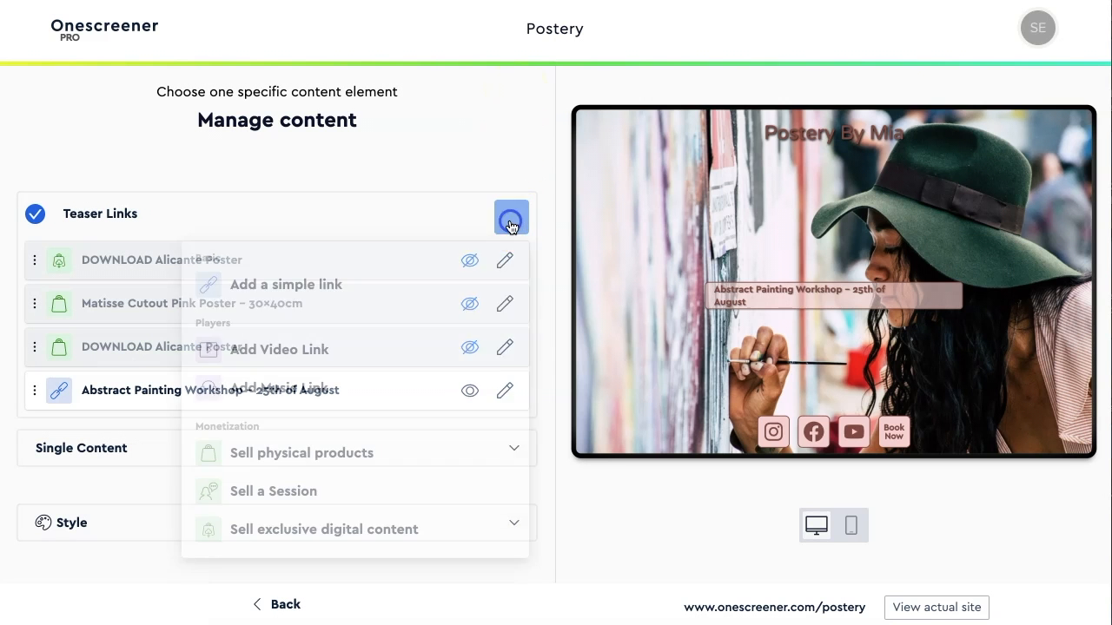
{"action": "left_click", "coordinate": [279, 491]}
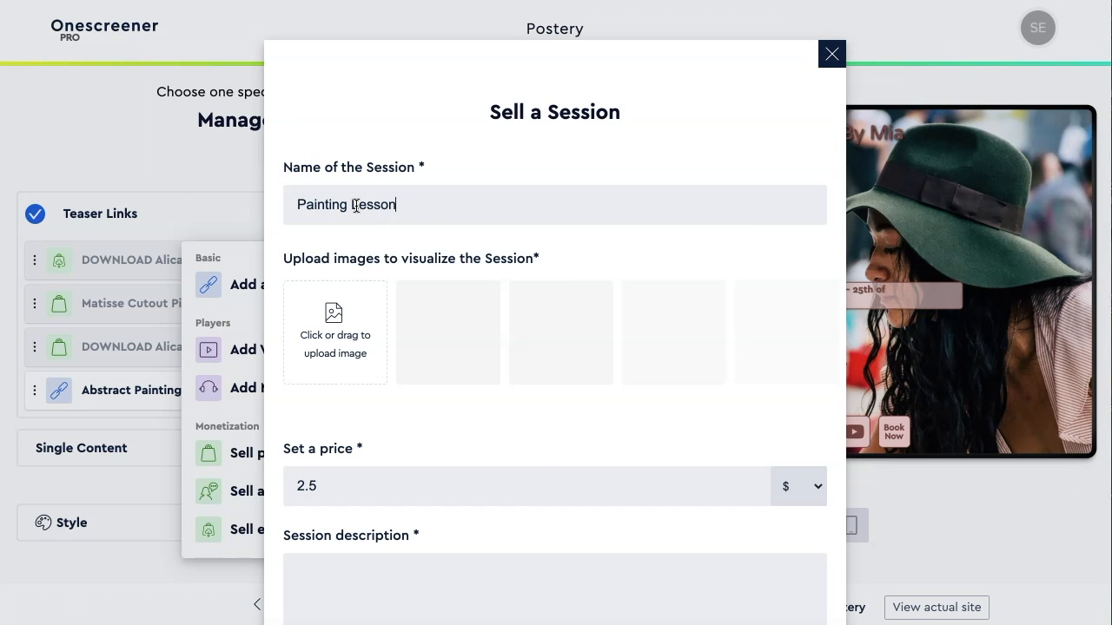
{"action": "left_click", "coordinate": [349, 326]}
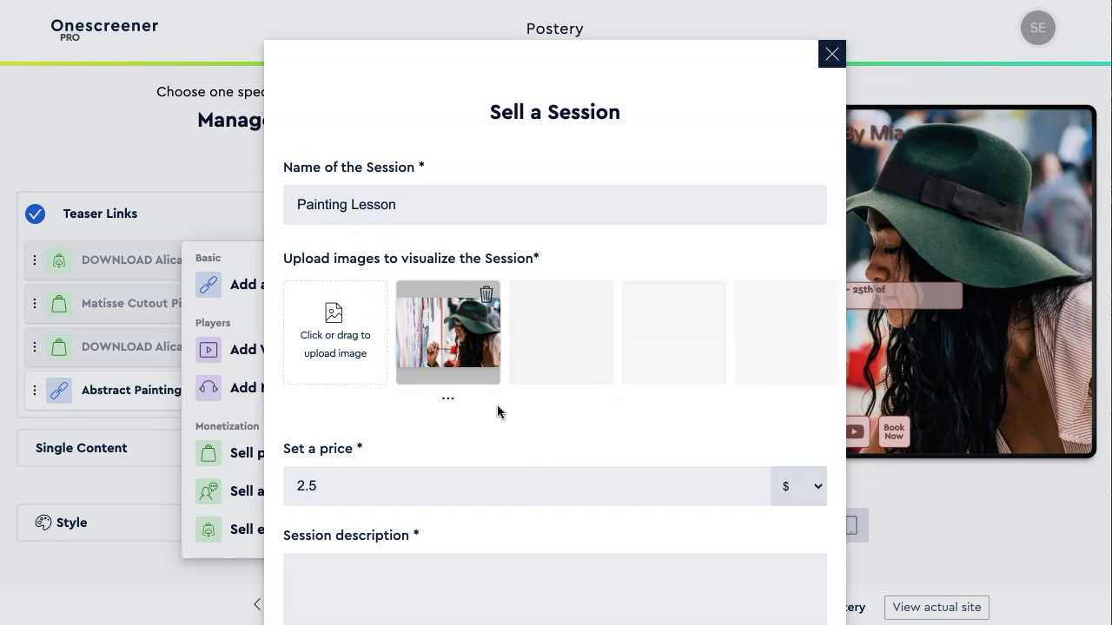
{"action": "scroll", "coordinate": [497, 405], "scroll_direction": "down", "scroll_amount": 3}
- Change the session price from 2.5 to 50 $
{"action": "left_click", "coordinate": [346, 305]}
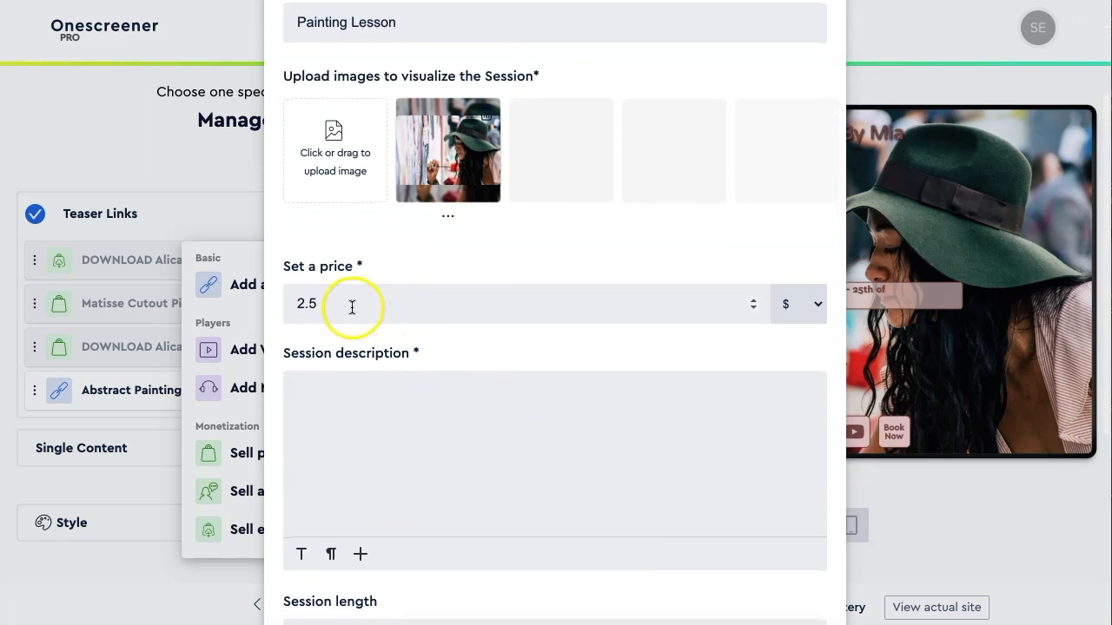
{"action": "key", "text": "BackSpace"}
{"action": "key", "text": "BackSpace"}
{"action": "key", "text": "BackSpace"}
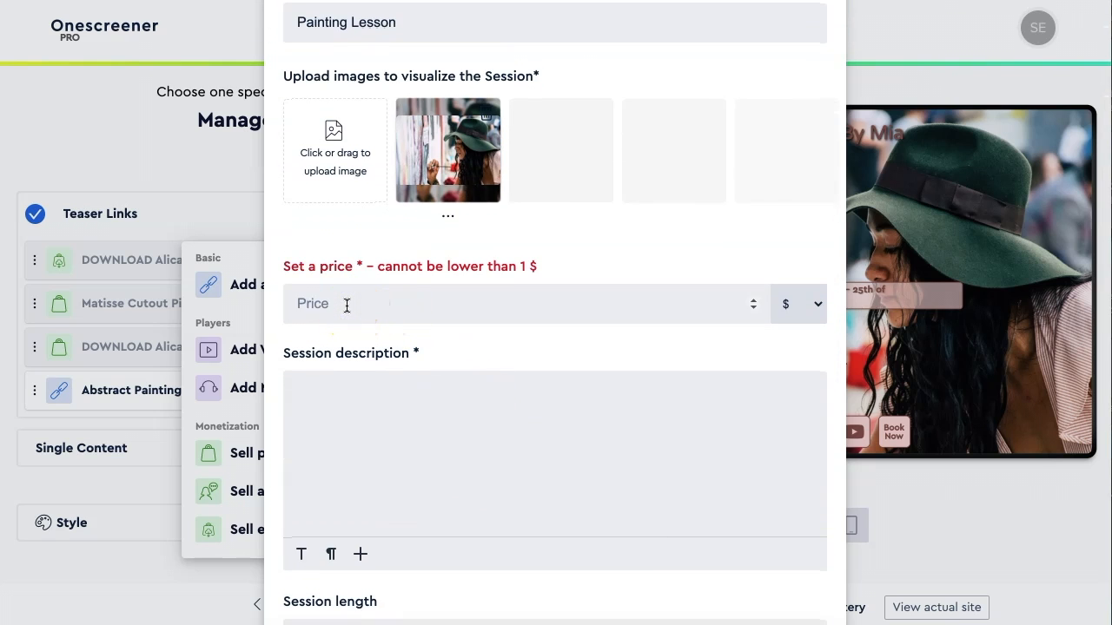
{"action": "type", "text": "50"}
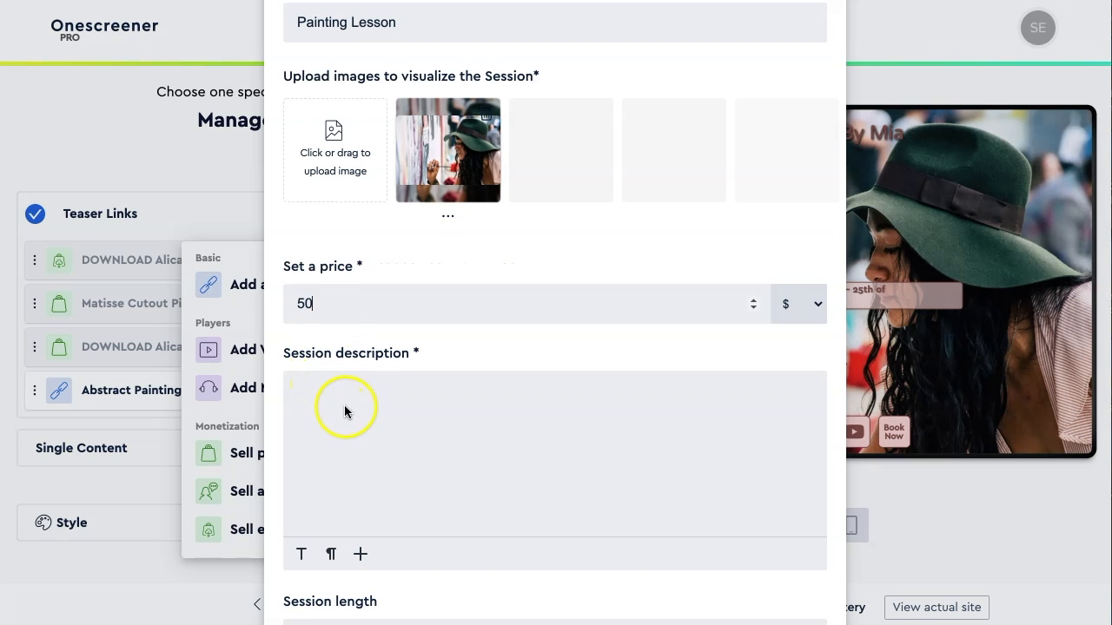
{"action": "scroll", "coordinate": [344, 405], "scroll_direction": "down", "scroll_amount": 3}
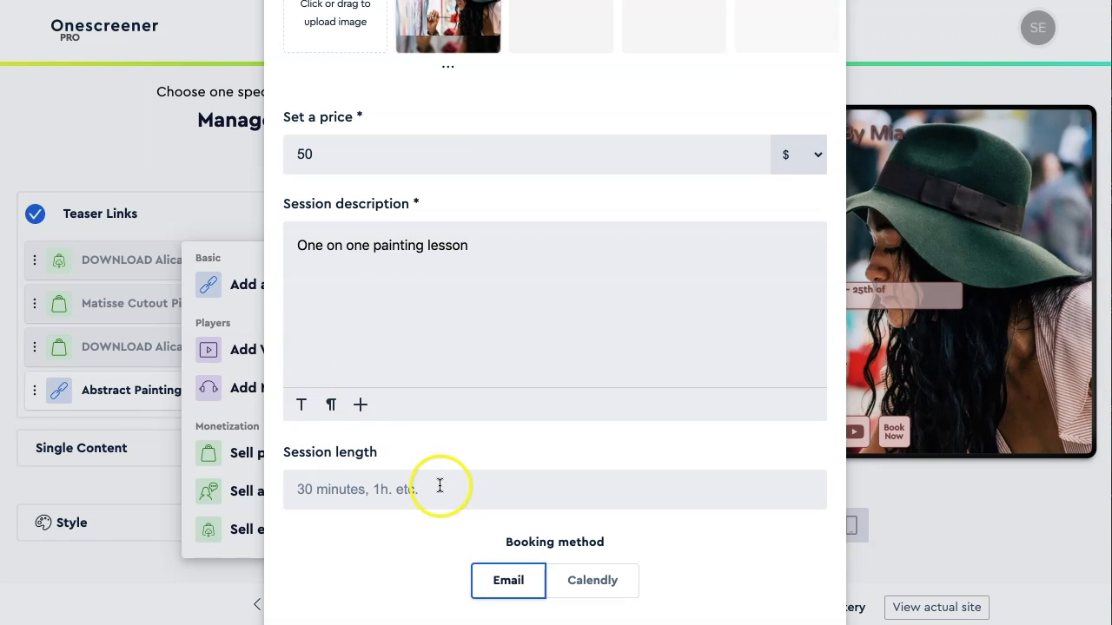
- Insert a grinning emoji into the description and set the session length to 1 hour
{"action": "left_click", "coordinate": [360, 404]}
{"action": "left_click", "coordinate": [364, 370]}
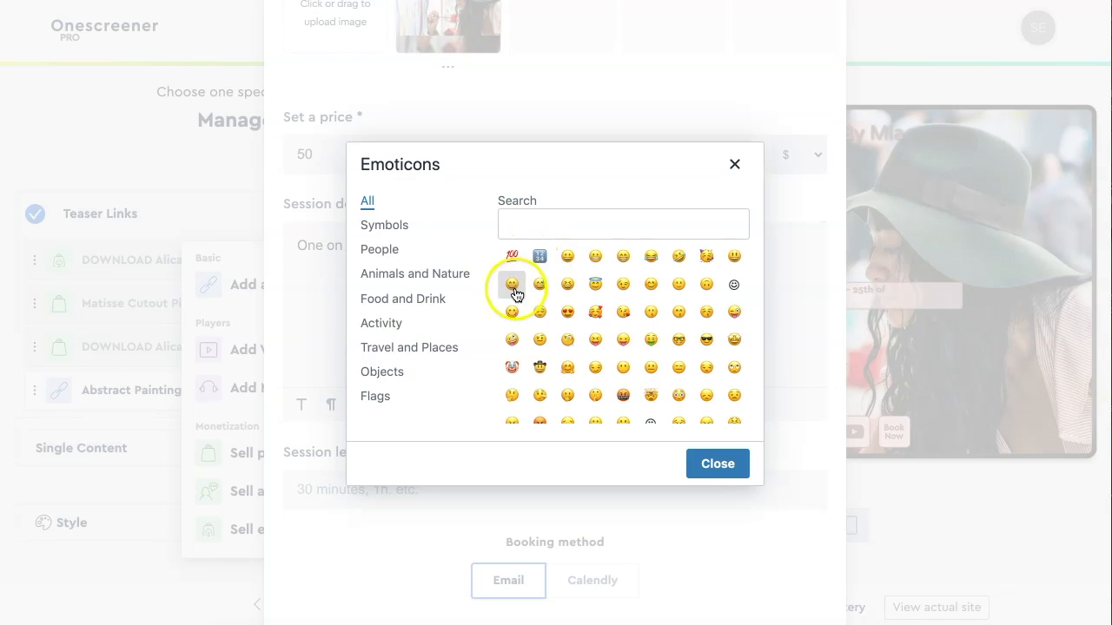
{"action": "left_click", "coordinate": [567, 256]}
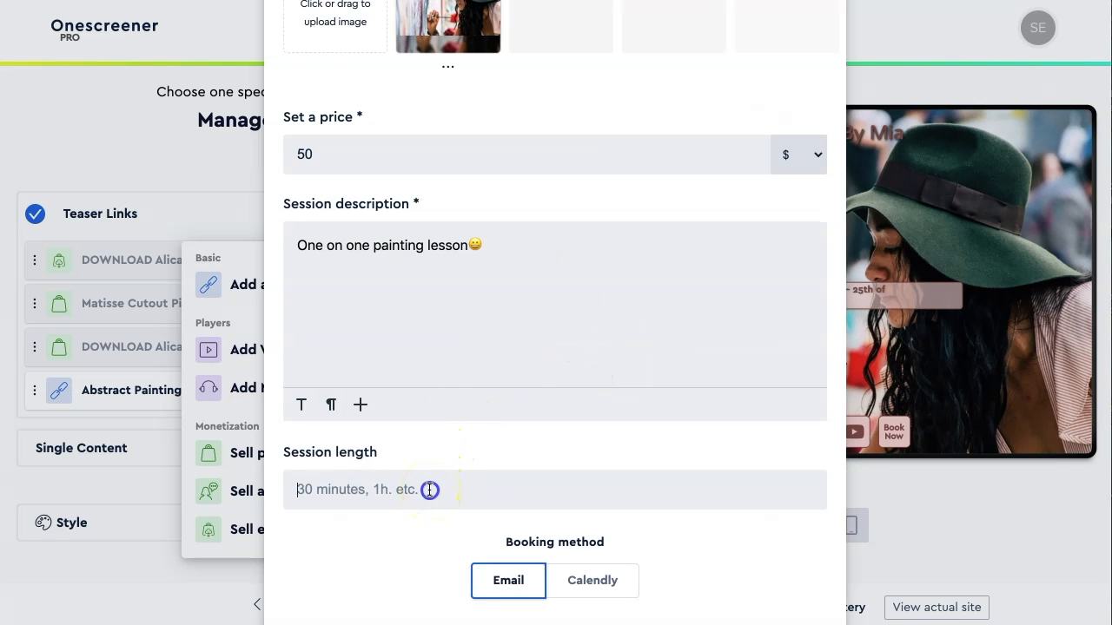
{"action": "type", "text": "1 hour"}
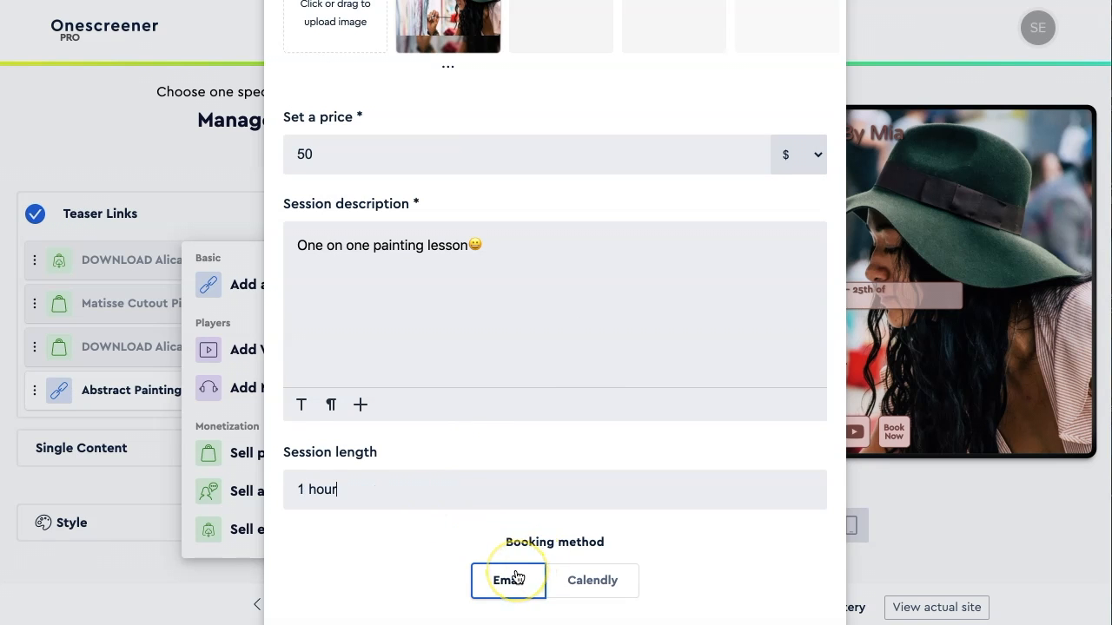
- Keep Email as the booking method and add the thank-you message 'Can't wait to teach you'
{"action": "scroll", "coordinate": [515, 577], "scroll_direction": "down", "scroll_amount": 3}
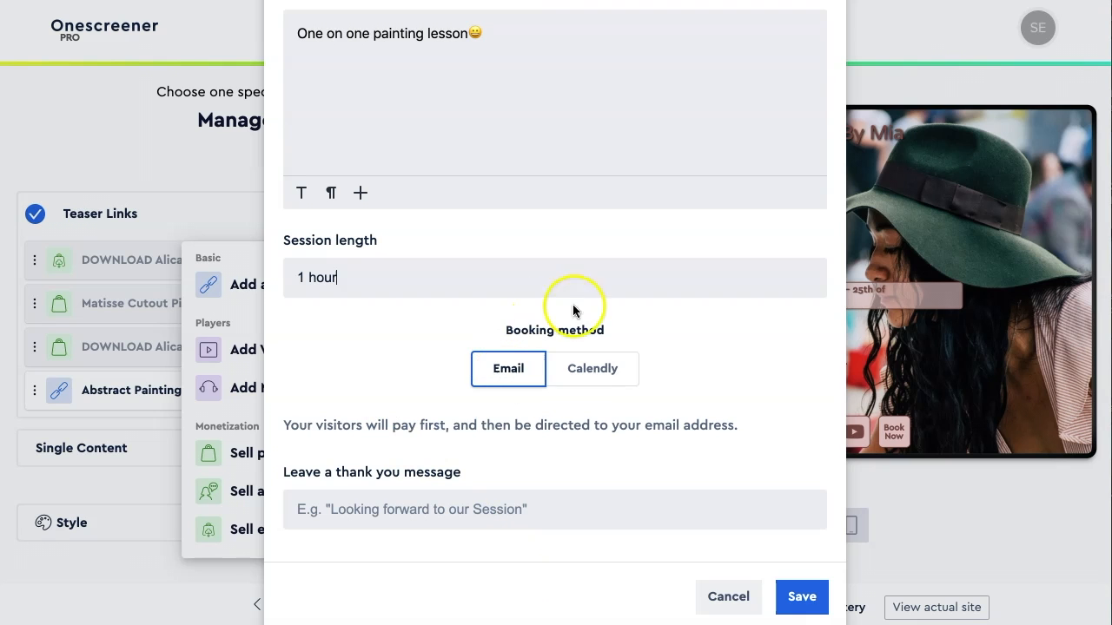
{"action": "left_click", "coordinate": [598, 372]}
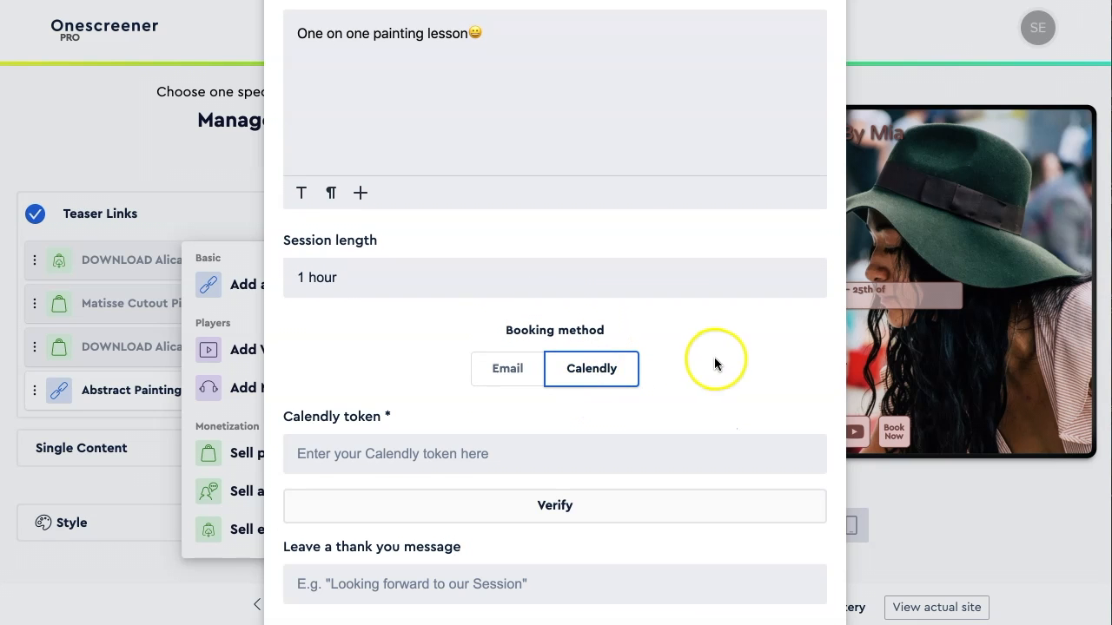
{"action": "scroll", "coordinate": [715, 363], "scroll_direction": "down", "scroll_amount": 1}
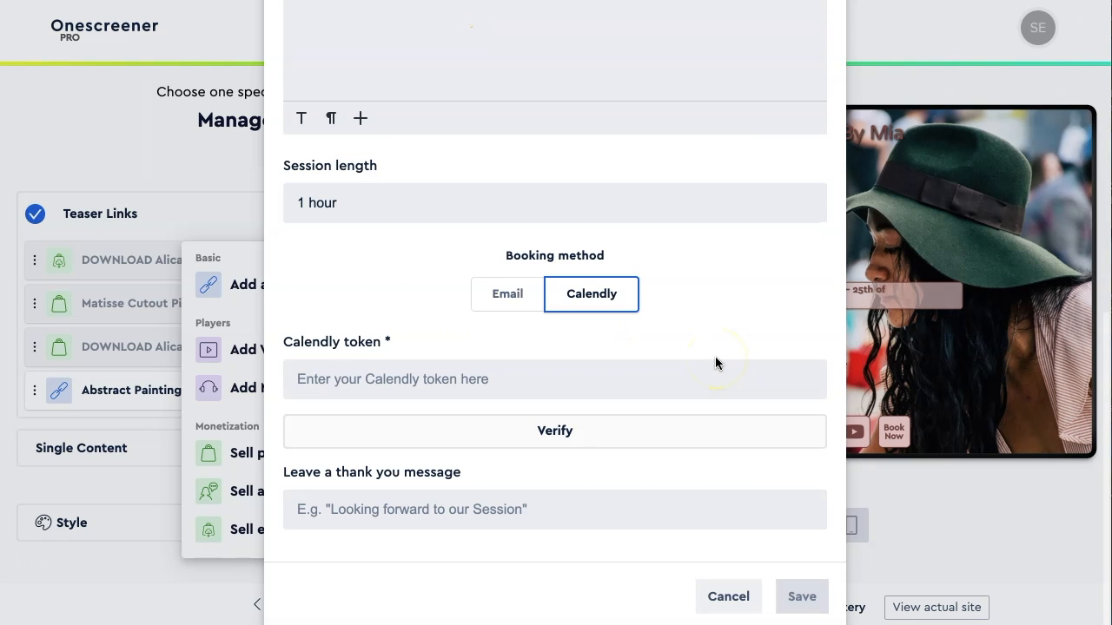
{"action": "left_click", "coordinate": [498, 293]}
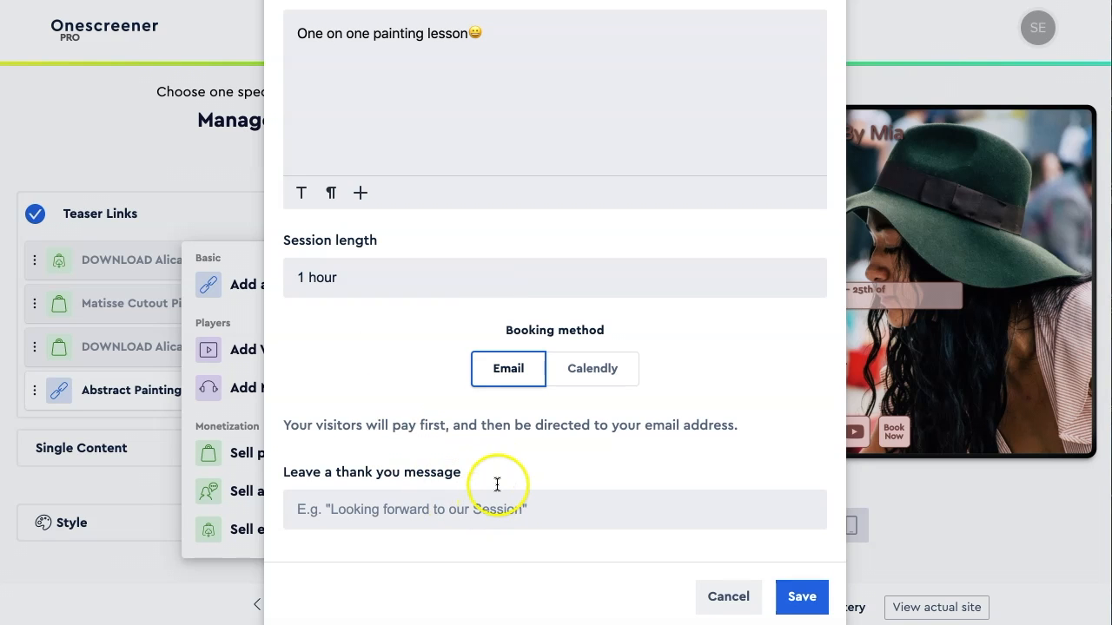
{"action": "left_click", "coordinate": [553, 514]}
{"action": "type", "text": "Can't wait to teach you!"}
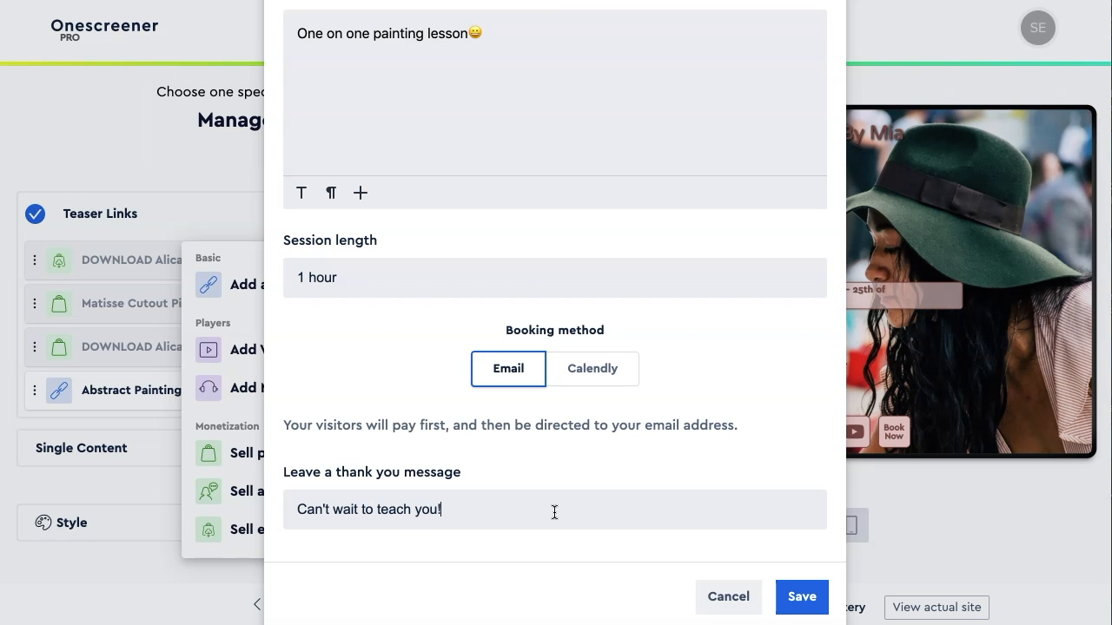
- Save the Painting Lesson session, then open the Stripe dashboard from the Profile's Shop section
{"action": "left_click", "coordinate": [792, 598]}
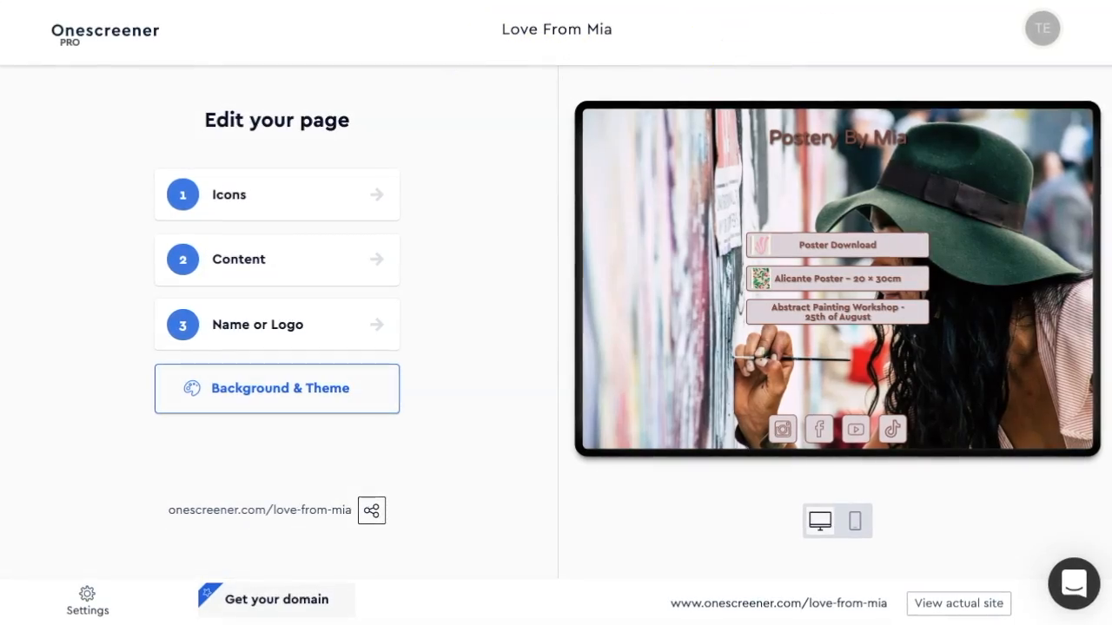
{"action": "left_click", "coordinate": [1043, 28]}
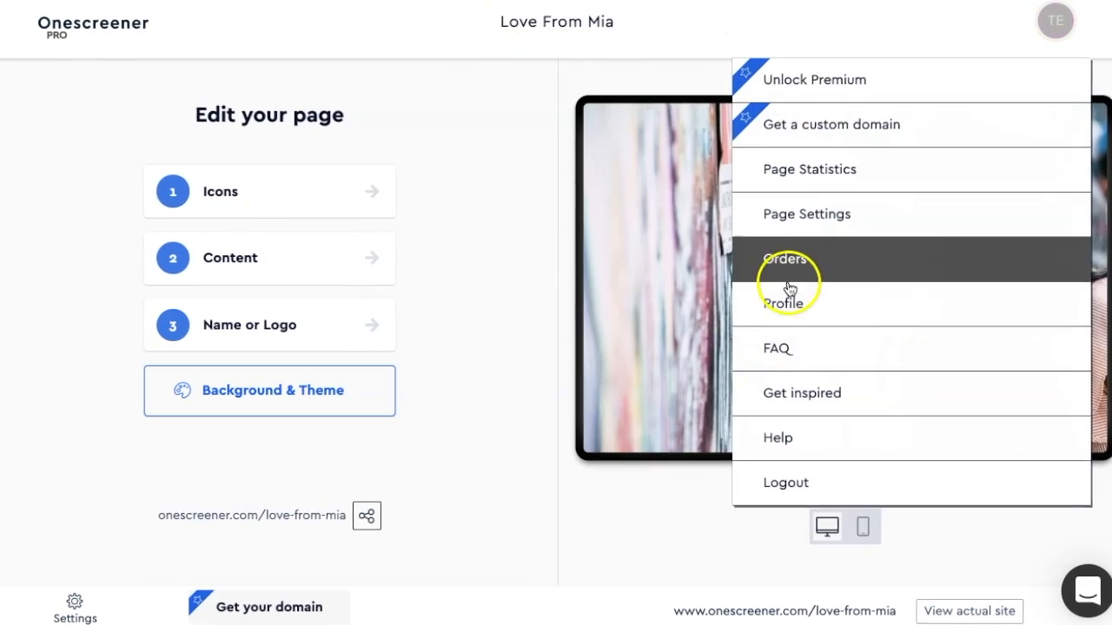
{"action": "left_click", "coordinate": [784, 303]}
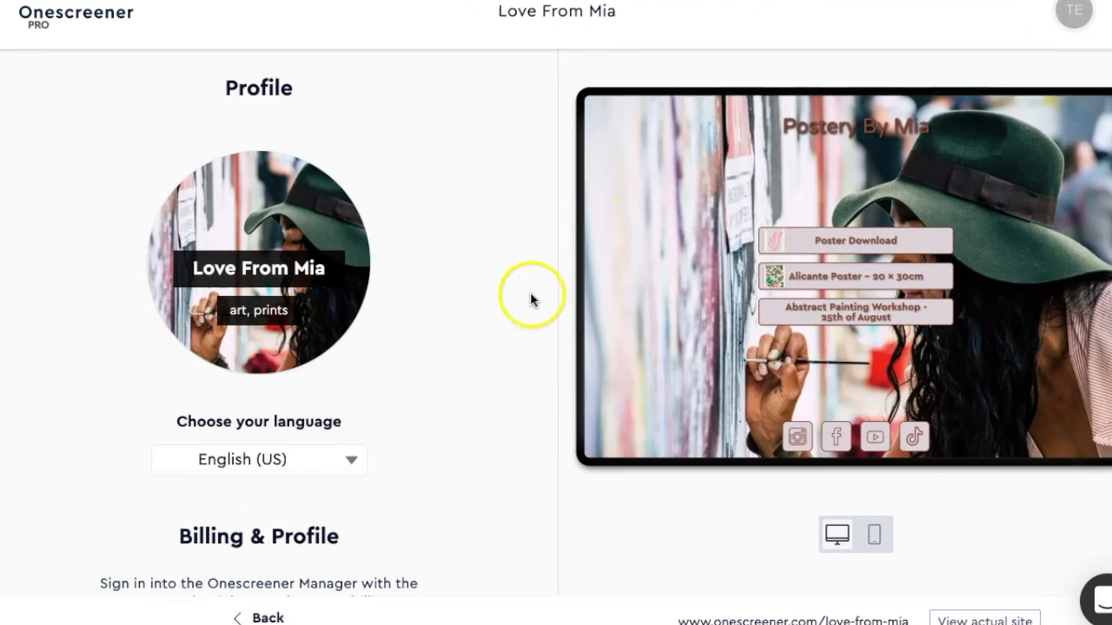
{"action": "scroll", "coordinate": [525, 319], "scroll_direction": "down", "scroll_amount": 4}
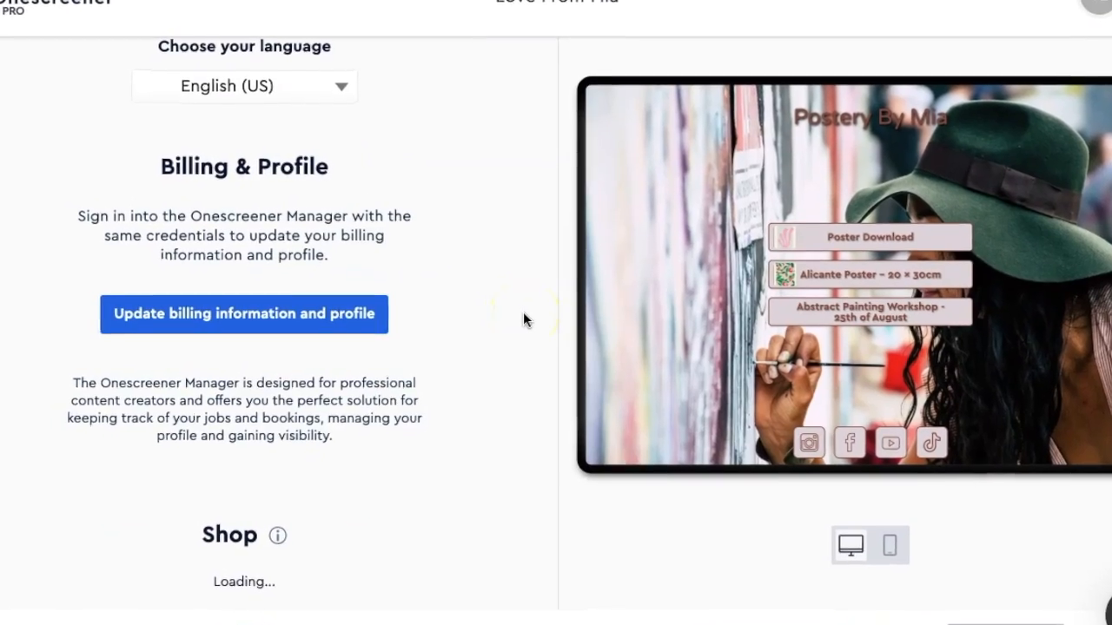
{"action": "scroll", "coordinate": [523, 320], "scroll_direction": "down", "scroll_amount": 1}
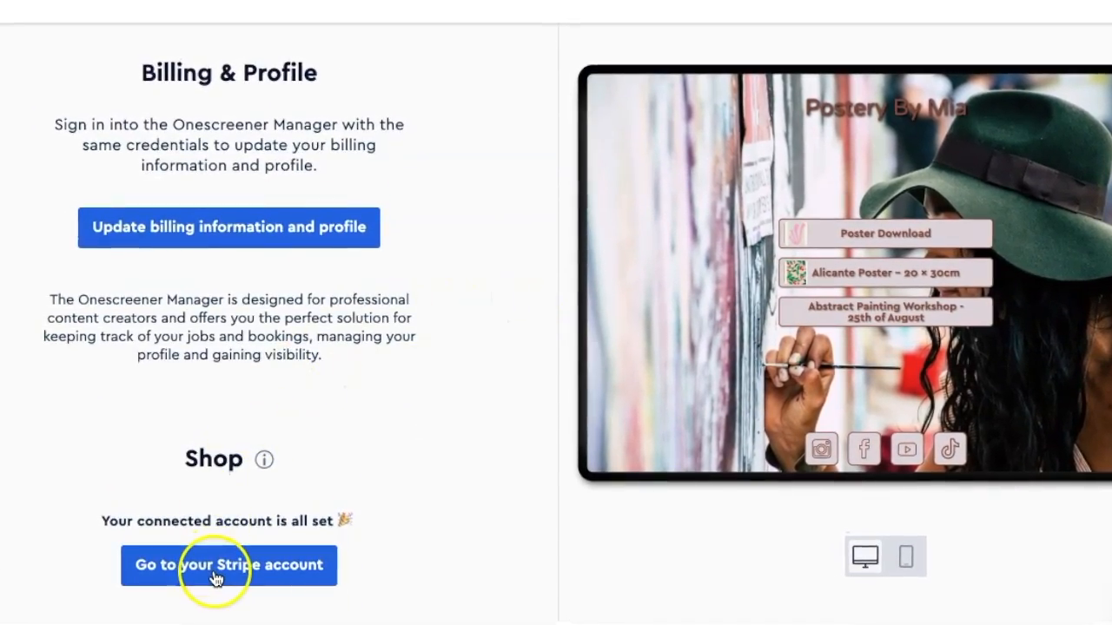
{"action": "left_click", "coordinate": [220, 561]}
{"action": "scroll", "coordinate": [594, 254], "scroll_direction": "down", "scroll_amount": 5}
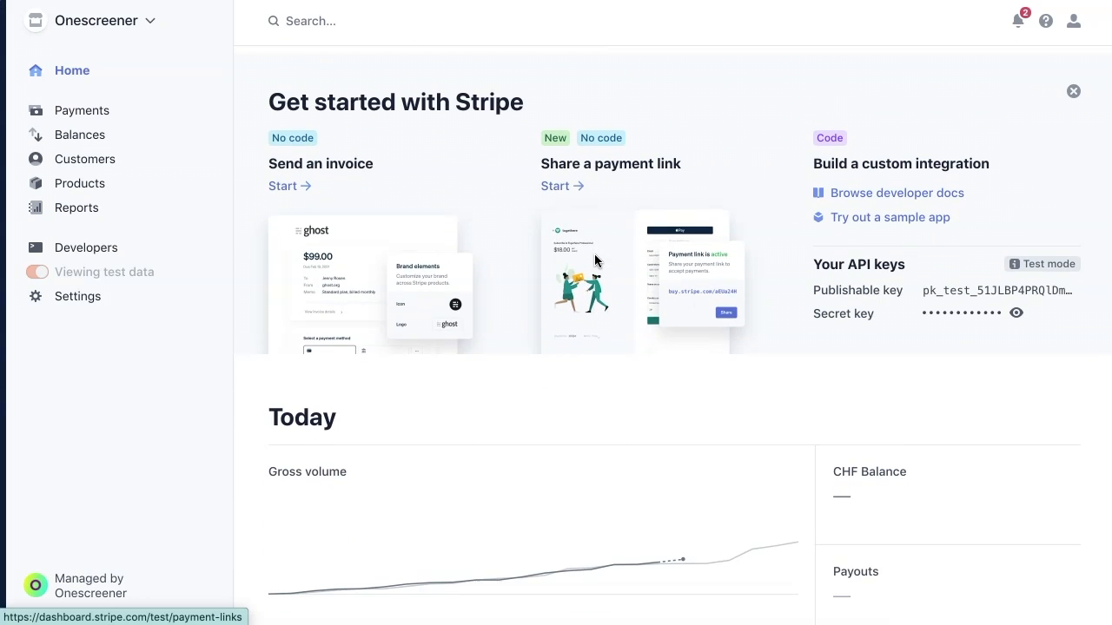
{"action": "scroll", "coordinate": [594, 254], "scroll_direction": "down", "scroll_amount": 2}
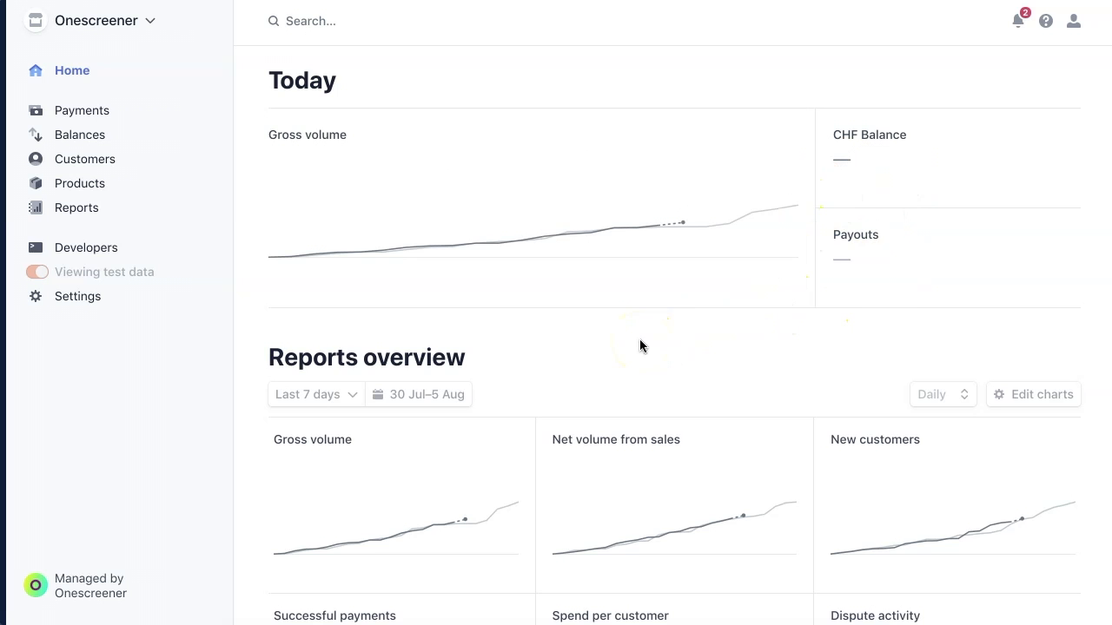
{"action": "scroll", "coordinate": [639, 339], "scroll_direction": "down", "scroll_amount": 4}
{"action": "scroll", "coordinate": [639, 345], "scroll_direction": "up", "scroll_amount": 4}
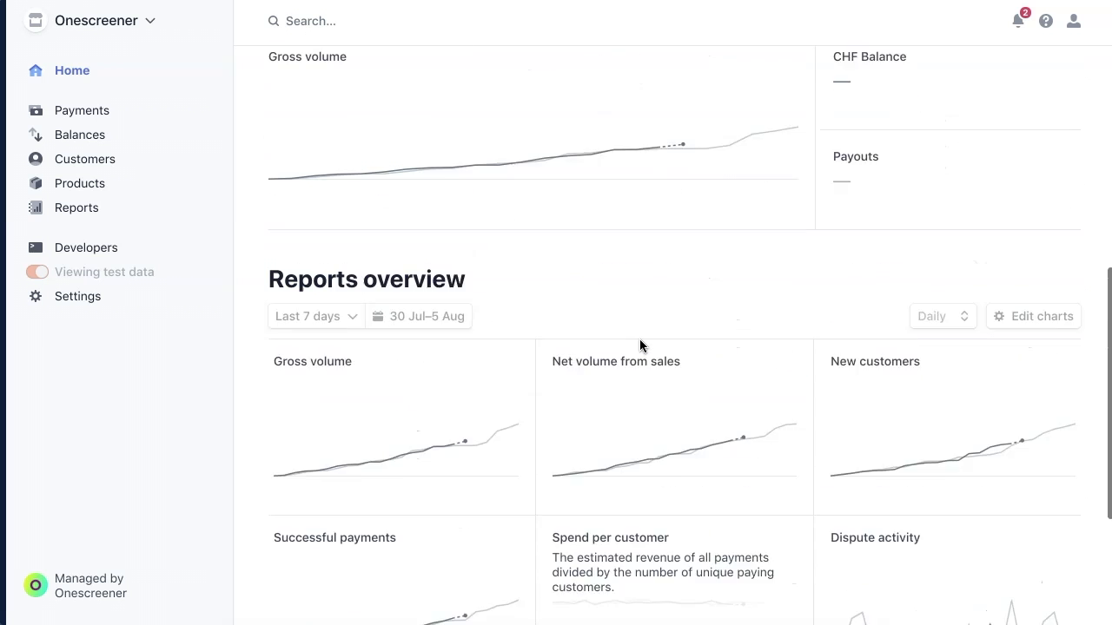